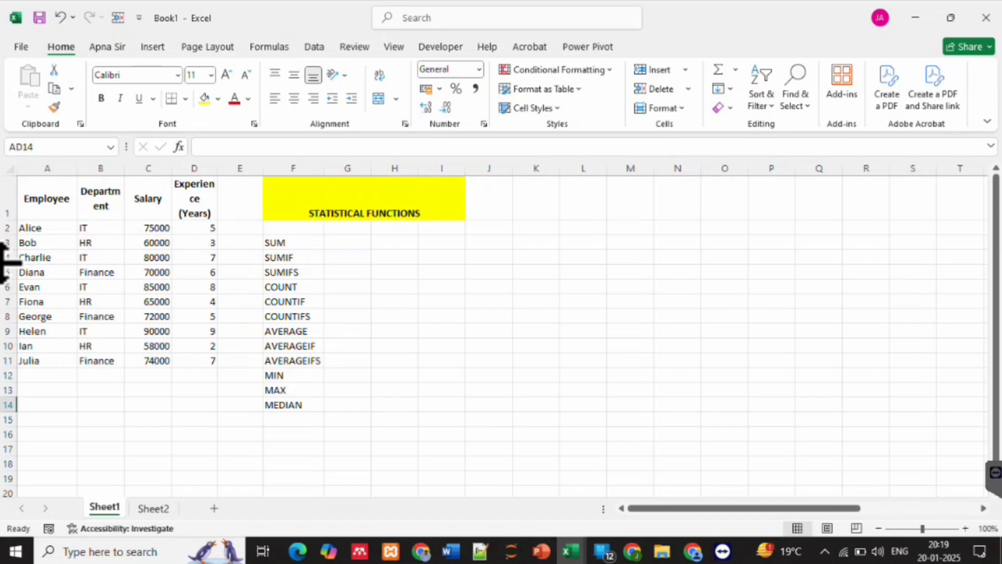
Enter a SUM formula in G3 that adds the individual experience cells D2, D3 and D4
{"action": "left_click", "coordinate": [347, 242]}
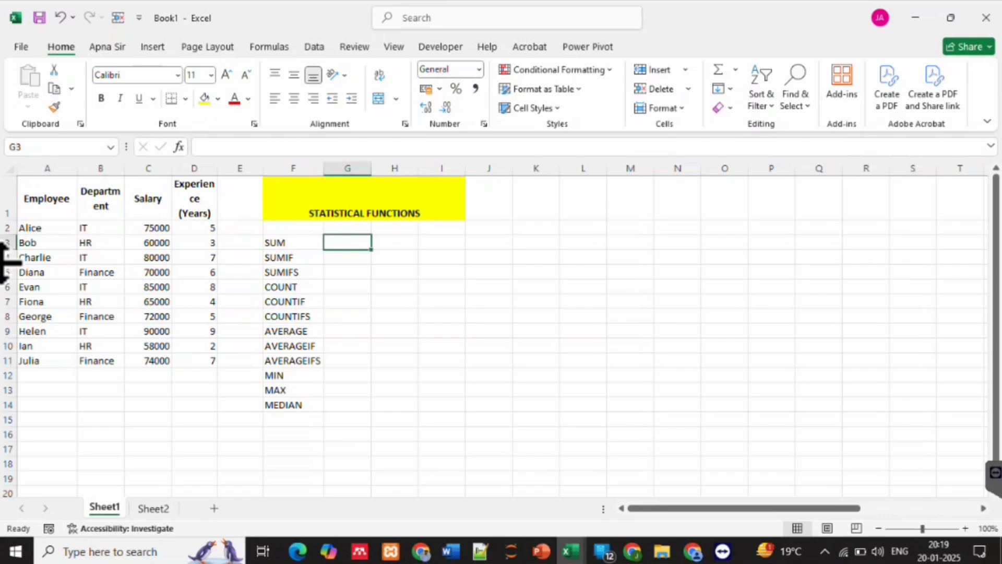
{"action": "type", "text": "="}
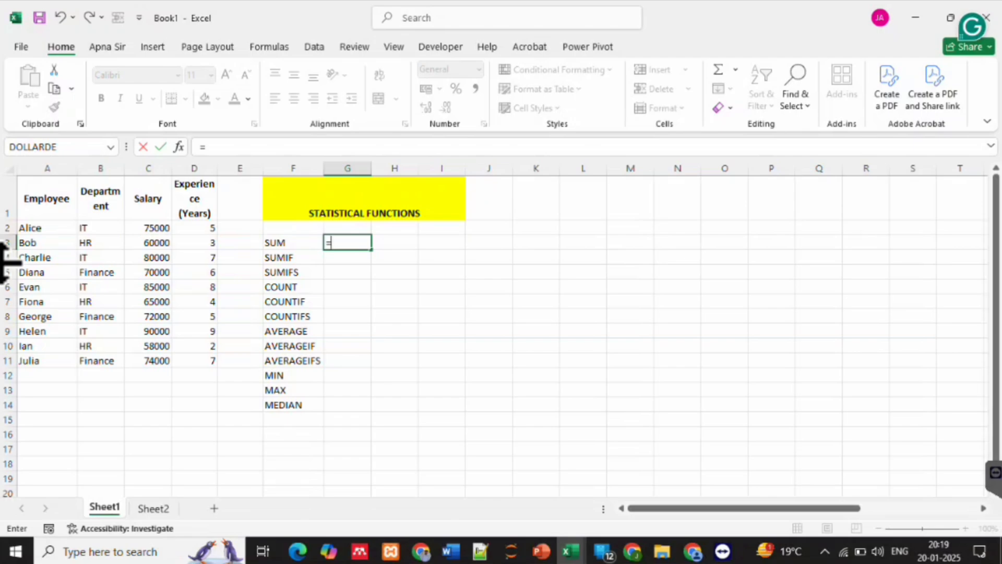
{"action": "type", "text": "sum"}
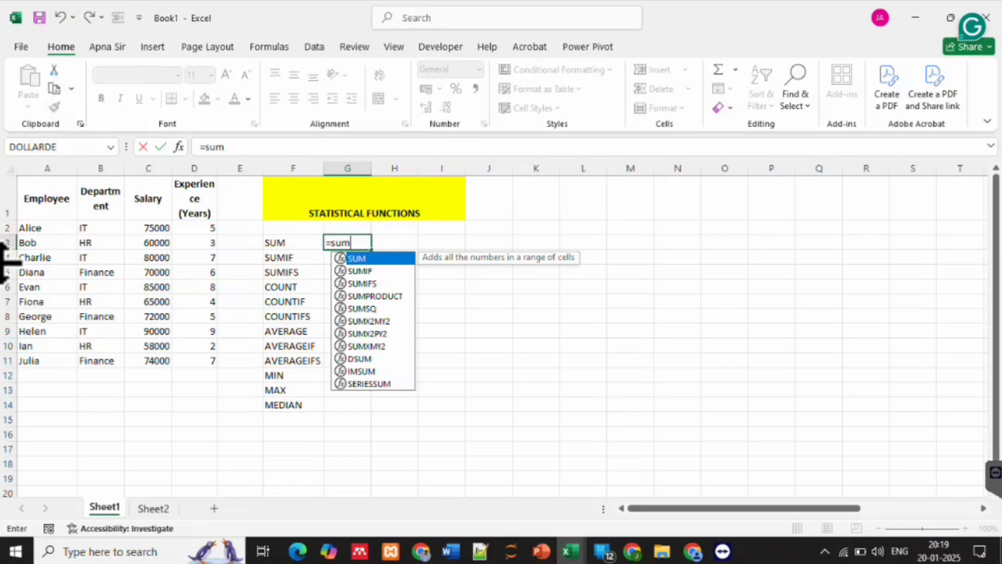
{"action": "key", "text": "Tab"}
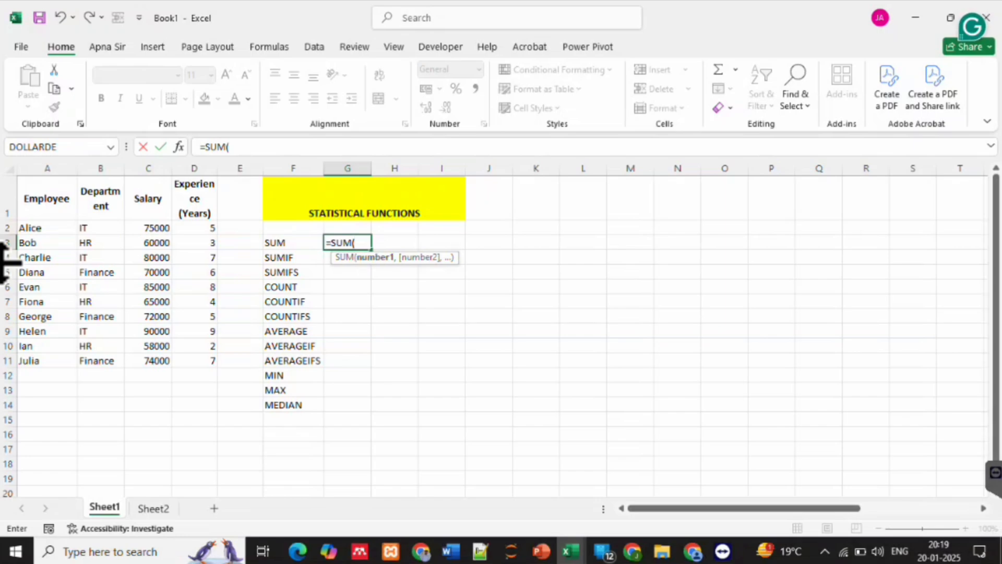
{"action": "left_click", "coordinate": [194, 228]}
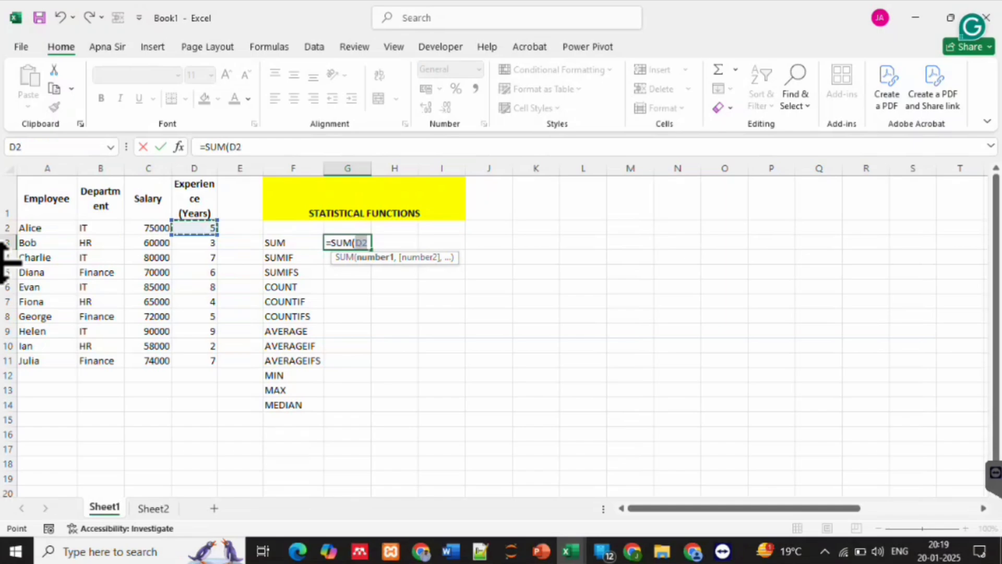
{"action": "type", "text": ","}
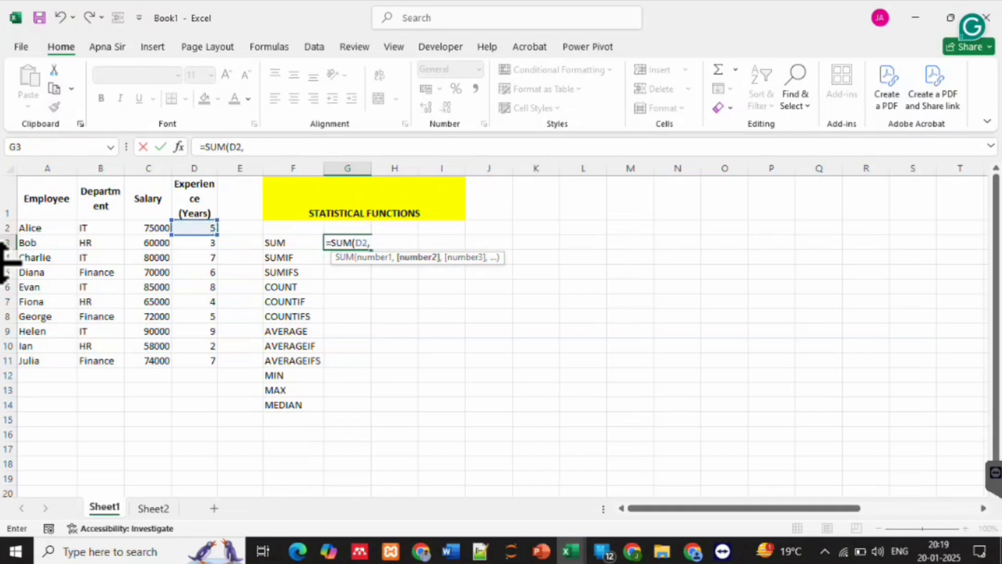
{"action": "left_click", "coordinate": [194, 243]}
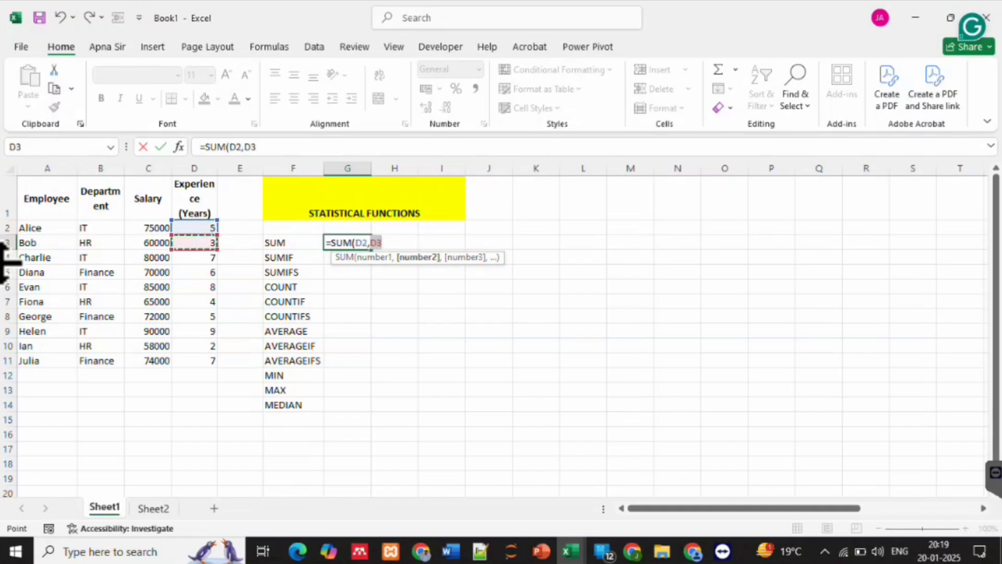
{"action": "type", "text": ","}
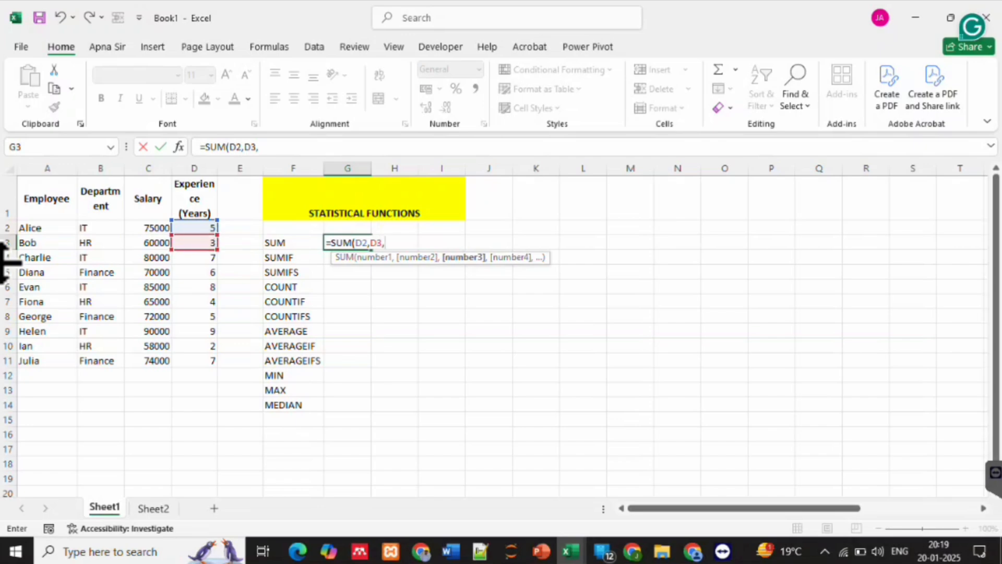
{"action": "left_click", "coordinate": [195, 257]}
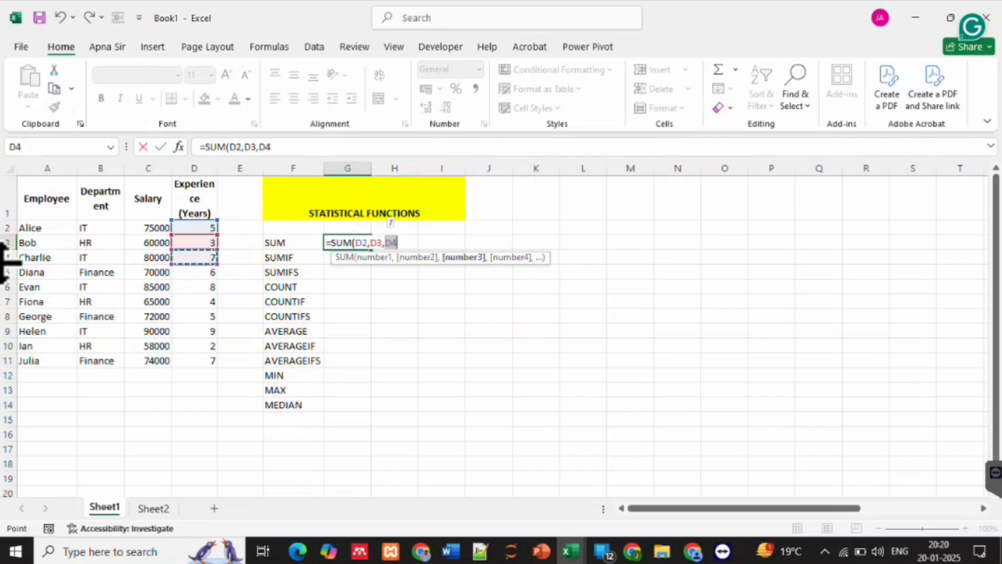
{"action": "key", "text": "Return"}
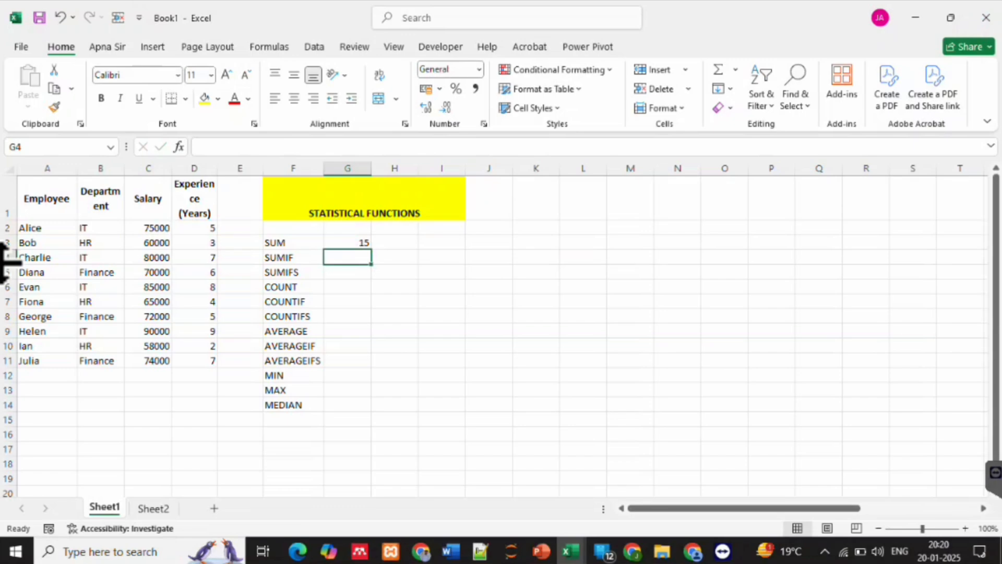
Replace the arguments of the SUM formula in G3 with the full experience range D2:D11
{"action": "key", "text": "Up"}
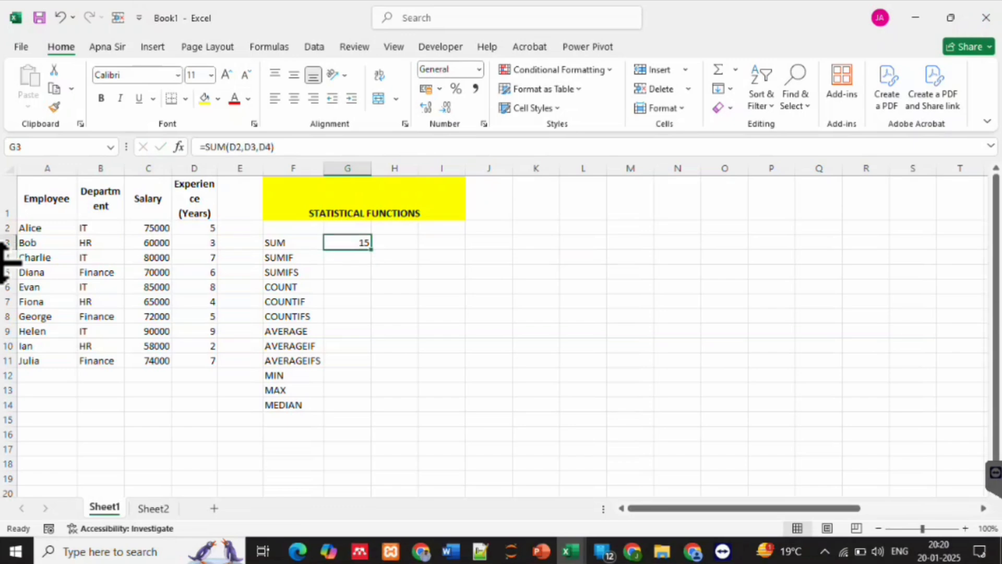
{"action": "key", "text": "F2"}
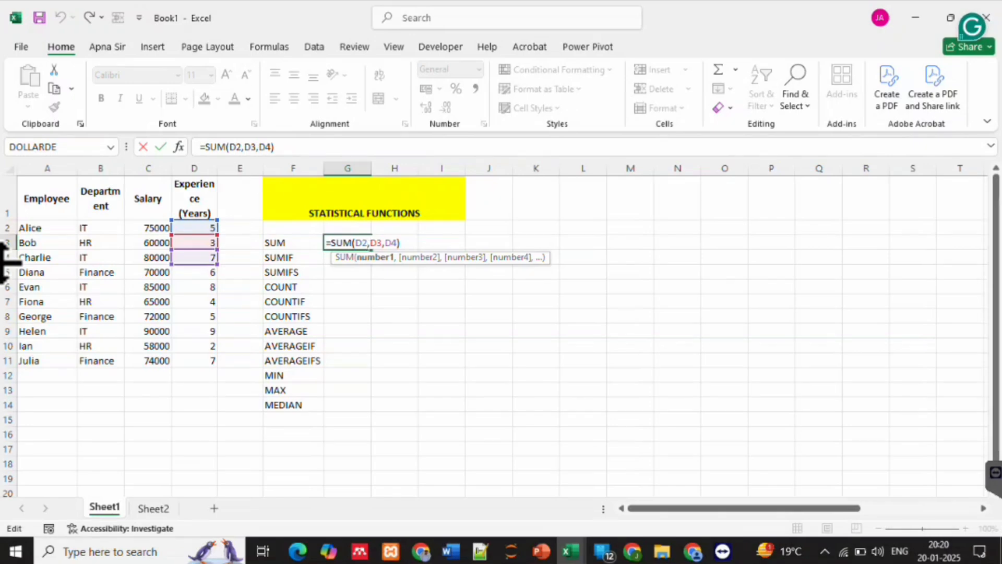
{"action": "key", "text": "shift+Left"}
{"action": "key", "text": "shift+Left"}
{"action": "key", "text": "shift+Left"}
{"action": "key", "text": "shift+Left"}
{"action": "key", "text": "shift+Left"}
{"action": "key", "text": "shift+Left"}
{"action": "key", "text": "shift+Left"}
{"action": "key", "text": "shift+Left"}
{"action": "key", "text": "shift+Left"}
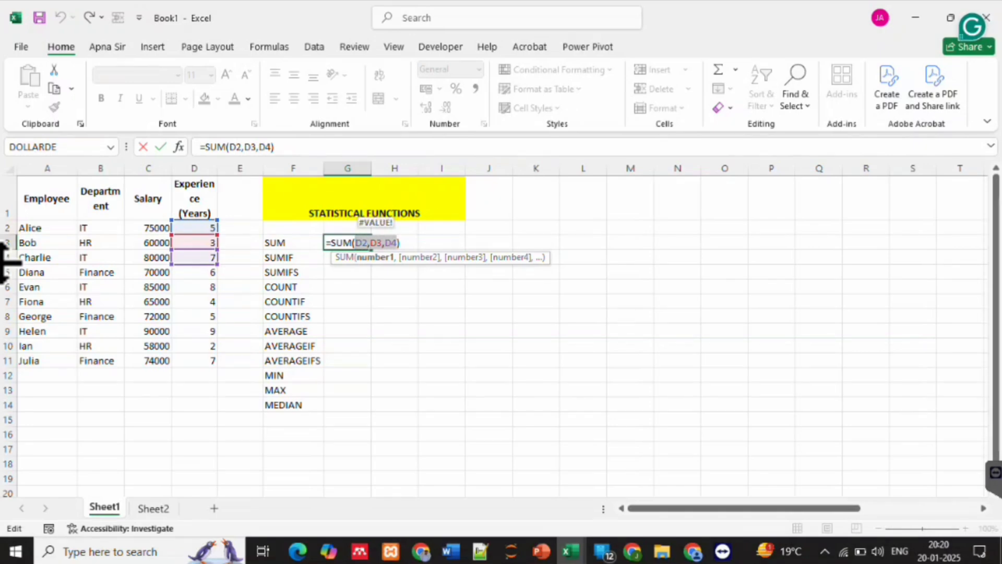
{"action": "key", "text": "BackSpace"}
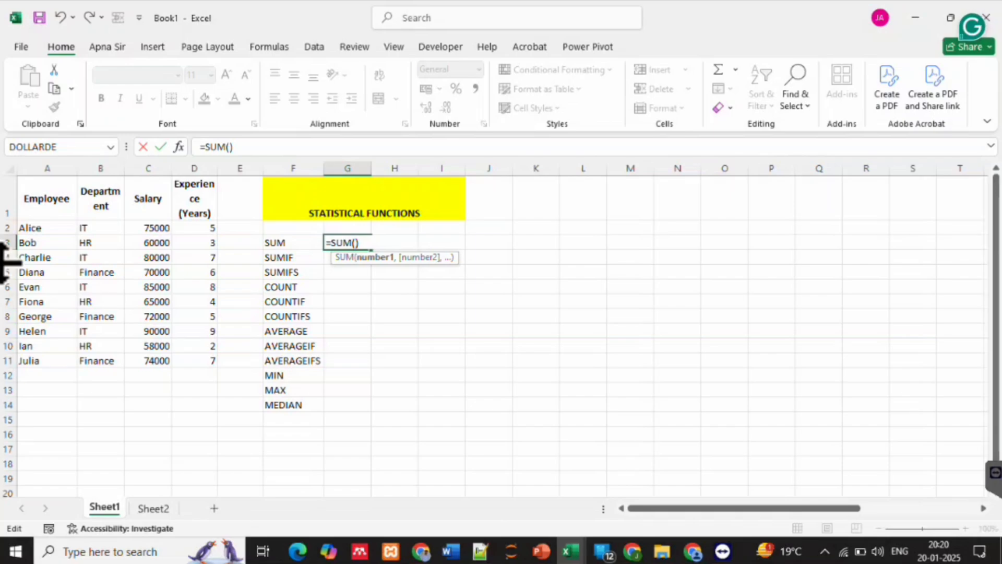
{"action": "left_click_drag", "start_coordinate": [196, 227], "coordinate": [211, 364]}
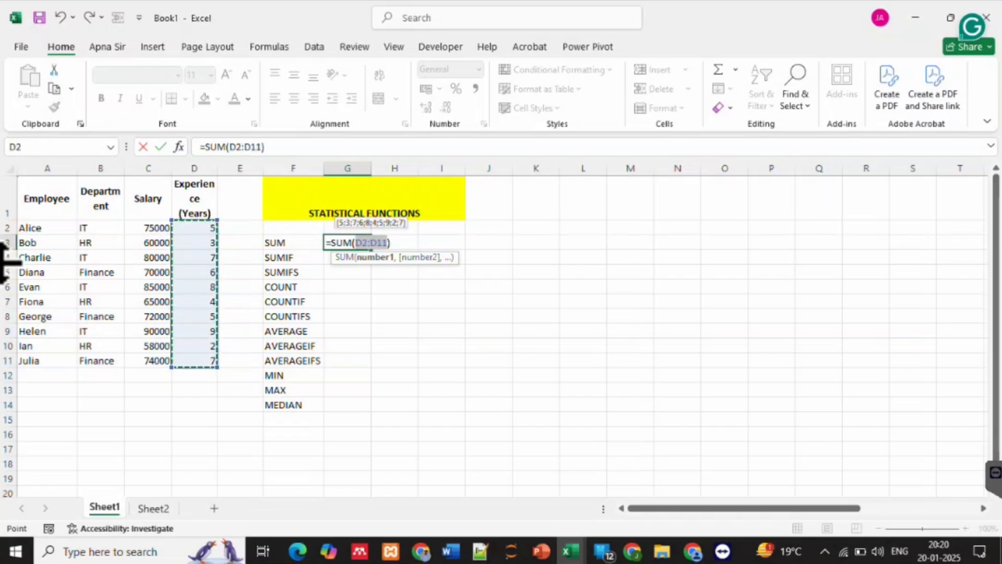
{"action": "key", "text": "Return"}
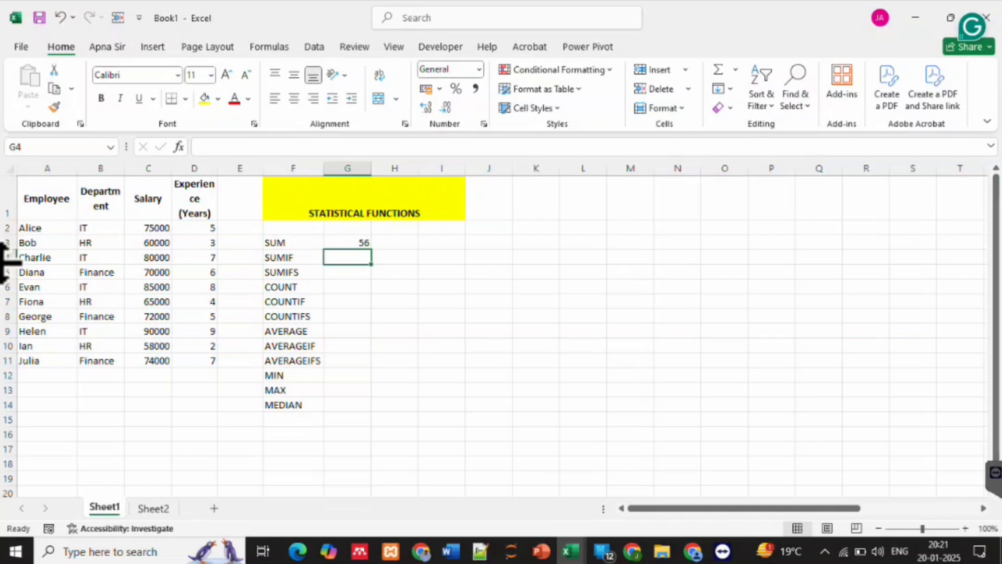
Enter a SUMIF formula in G4 with range B2:B11, criteria "IT" and sum range C2:C11
{"action": "type", "text": "=sumif"}
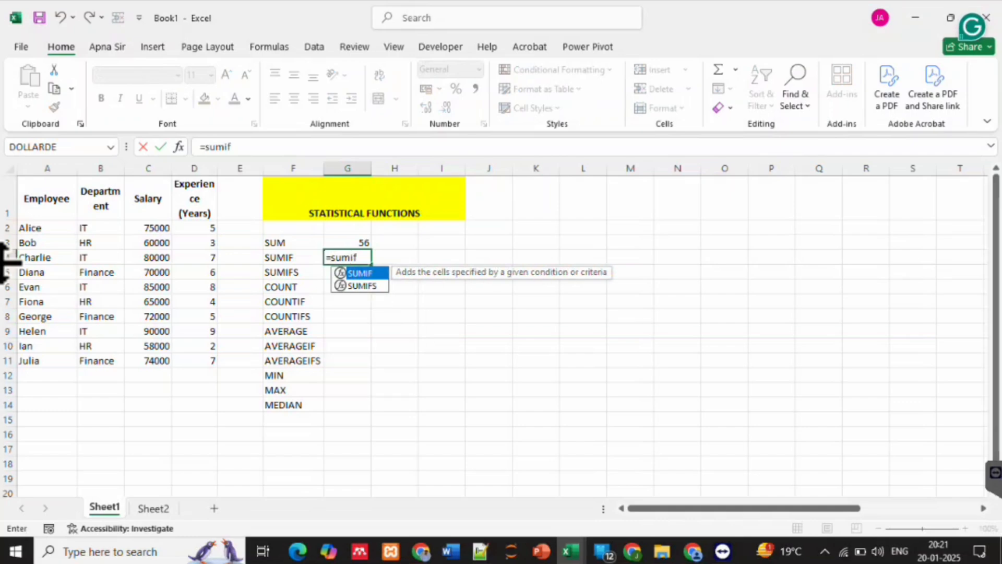
{"action": "key", "text": "Tab"}
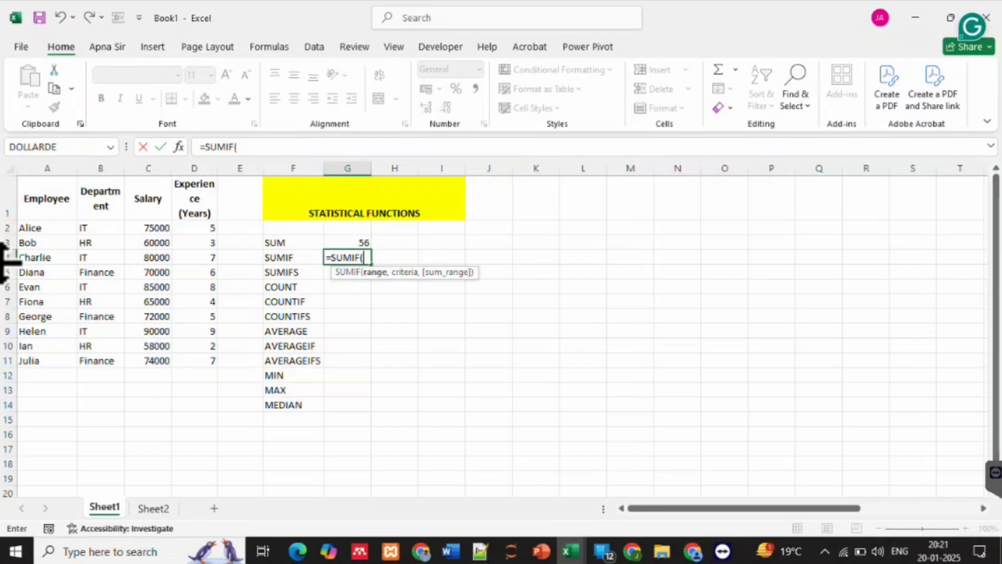
{"action": "left_click", "coordinate": [101, 228]}
{"action": "left_click_drag", "start_coordinate": [100, 228], "coordinate": [100, 361]}
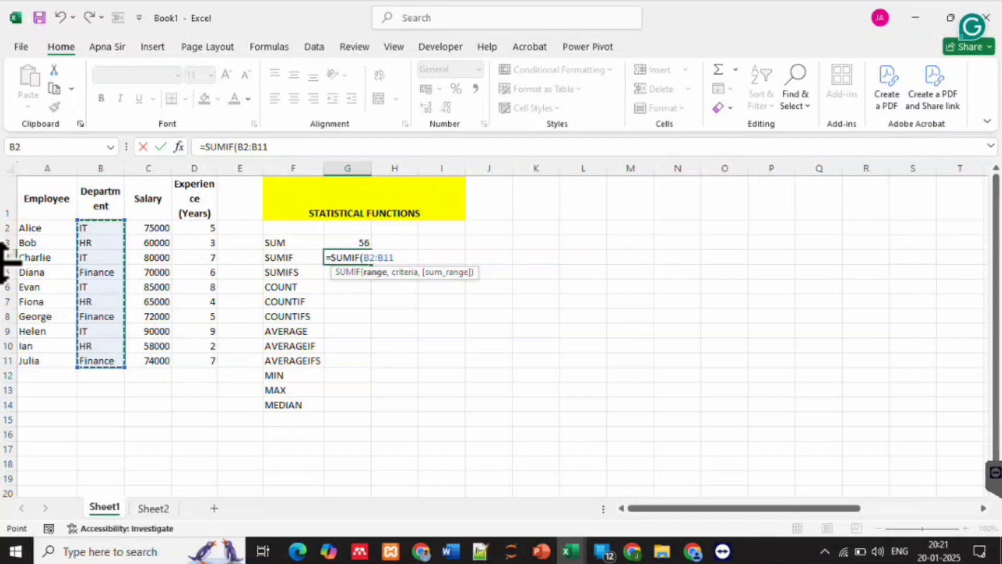
{"action": "type", "text": ","}
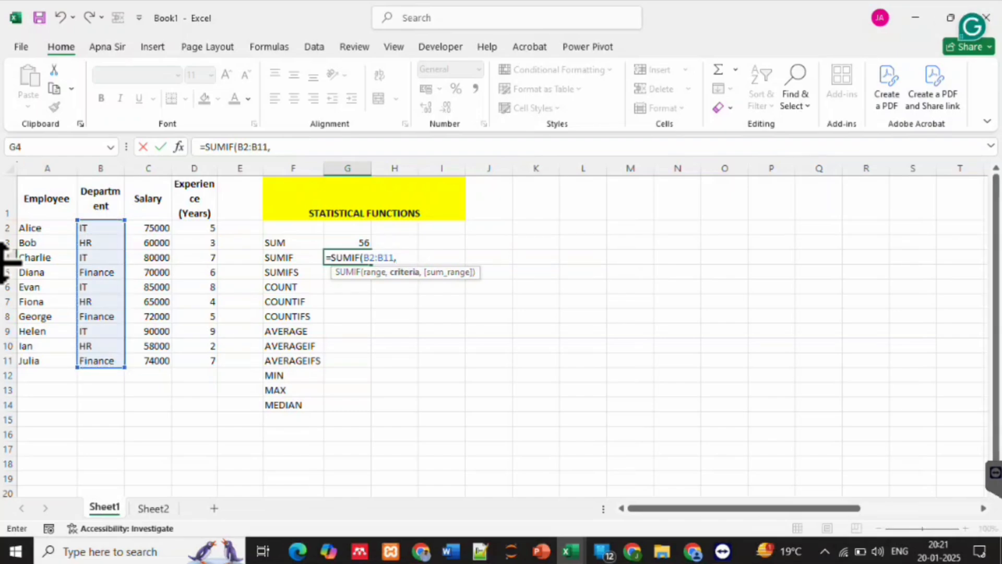
{"action": "type", "text": "\"IT"}
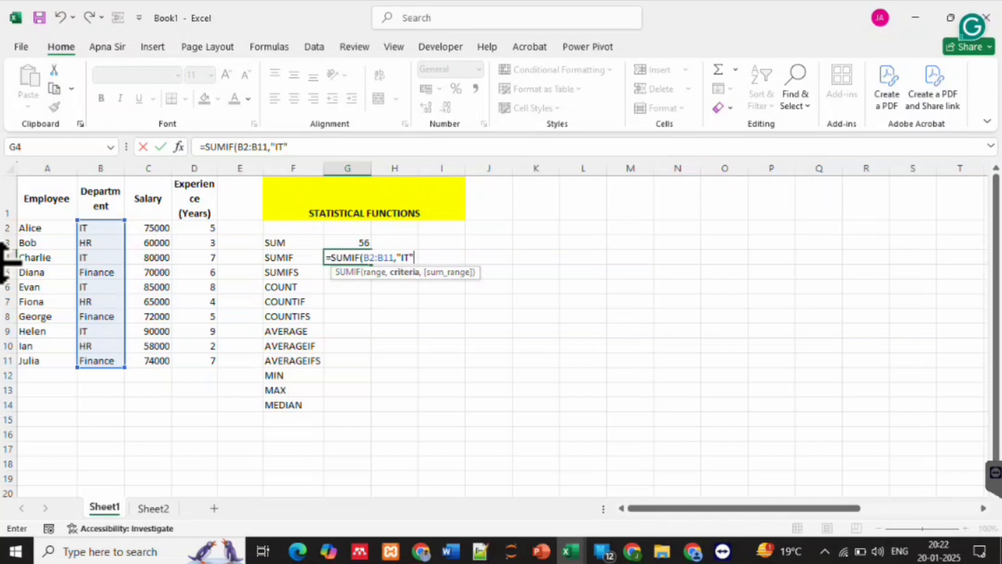
{"action": "type", "text": ","}
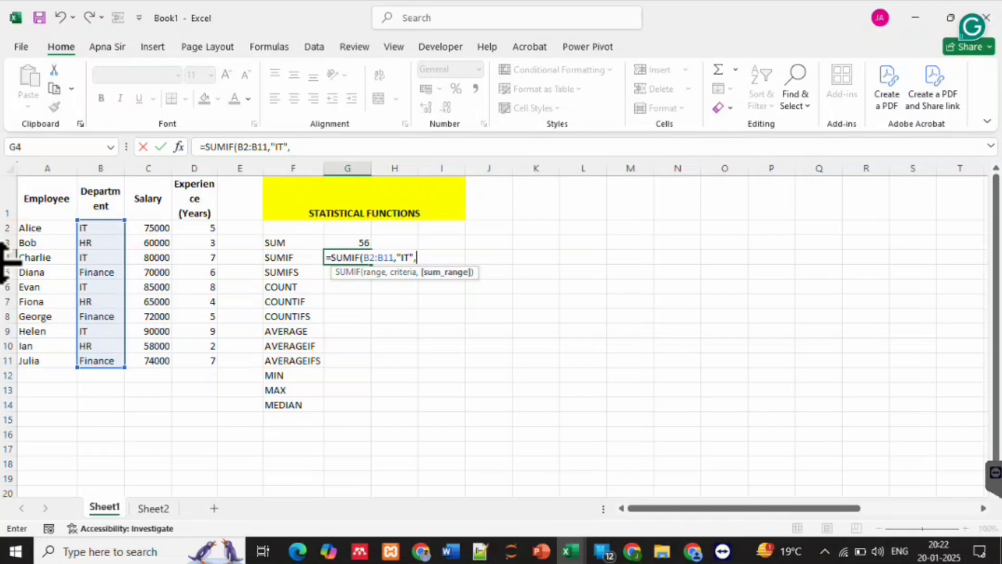
{"action": "left_click", "coordinate": [148, 228]}
{"action": "left_click_drag", "start_coordinate": [148, 228], "coordinate": [152, 361]}
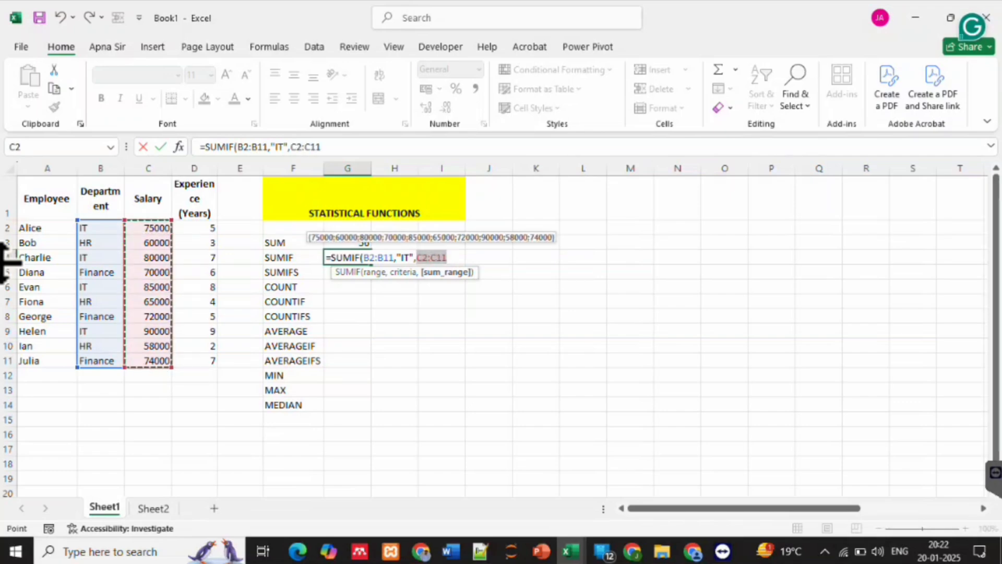
{"action": "key", "text": "Return"}
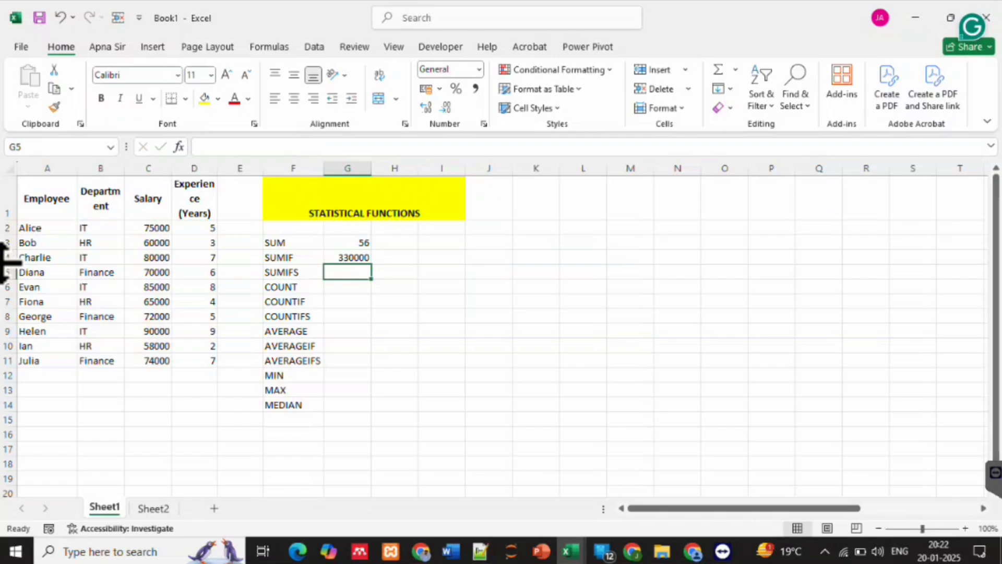
Review the department and salary cells of each IT row and the SUMIF formula in G4
{"action": "left_click_drag", "start_coordinate": [100, 228], "coordinate": [149, 228]}
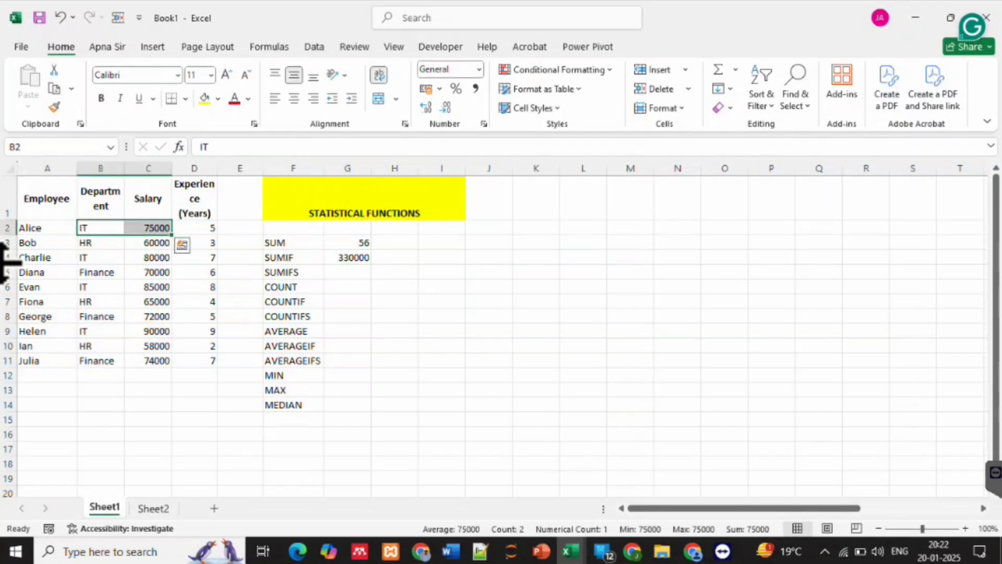
{"action": "left_click_drag", "start_coordinate": [100, 257], "coordinate": [148, 257]}
{"action": "left_click_drag", "start_coordinate": [101, 287], "coordinate": [148, 287]}
{"action": "left_click_drag", "start_coordinate": [101, 331], "coordinate": [148, 331]}
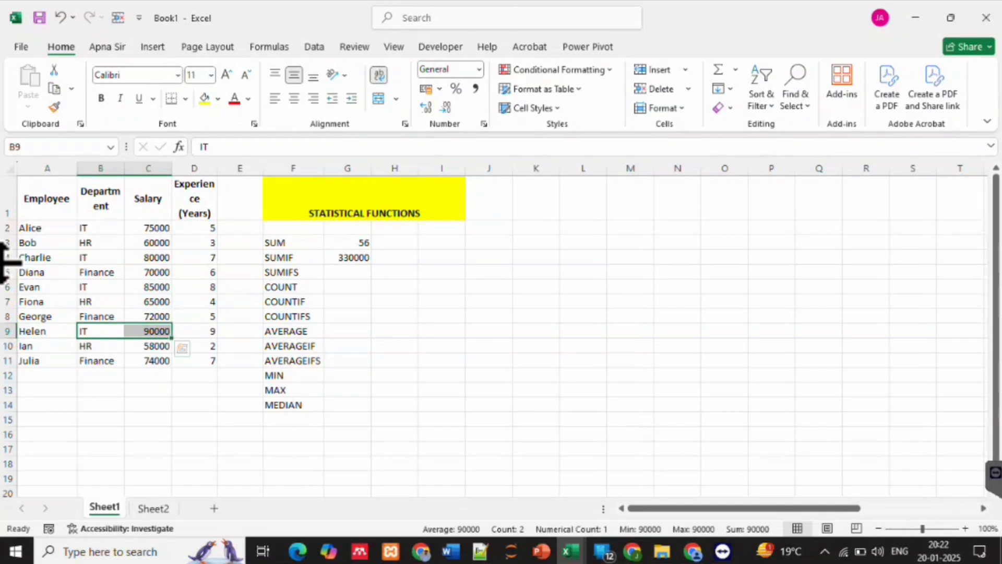
{"action": "left_click", "coordinate": [347, 257]}
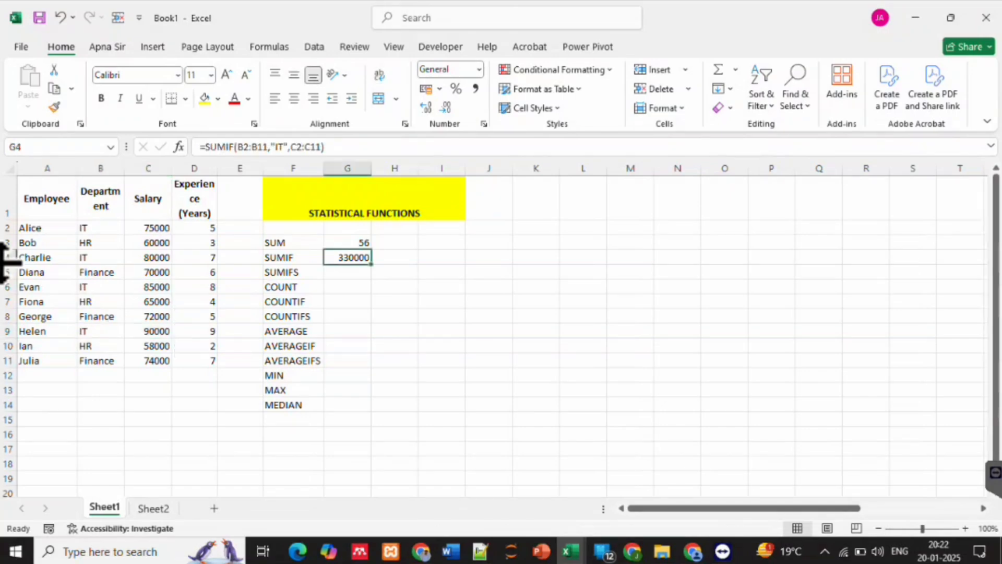
{"action": "left_click", "coordinate": [394, 302]}
Start a SUMIFS formula in G5 with sum range C2:C11, first criteria range B2:B11 and criterion "IT"
{"action": "left_click", "coordinate": [347, 271]}
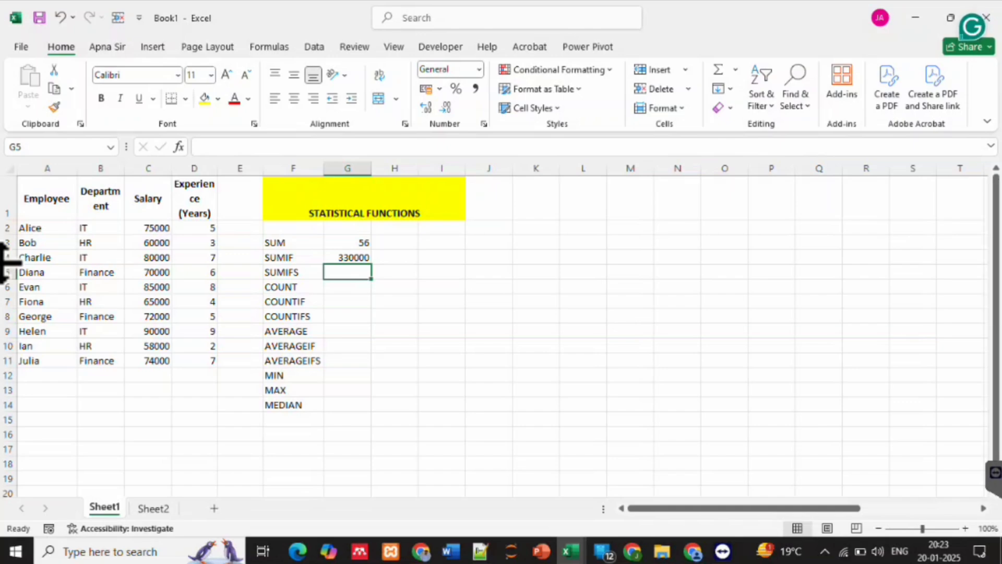
{"action": "type", "text": "="}
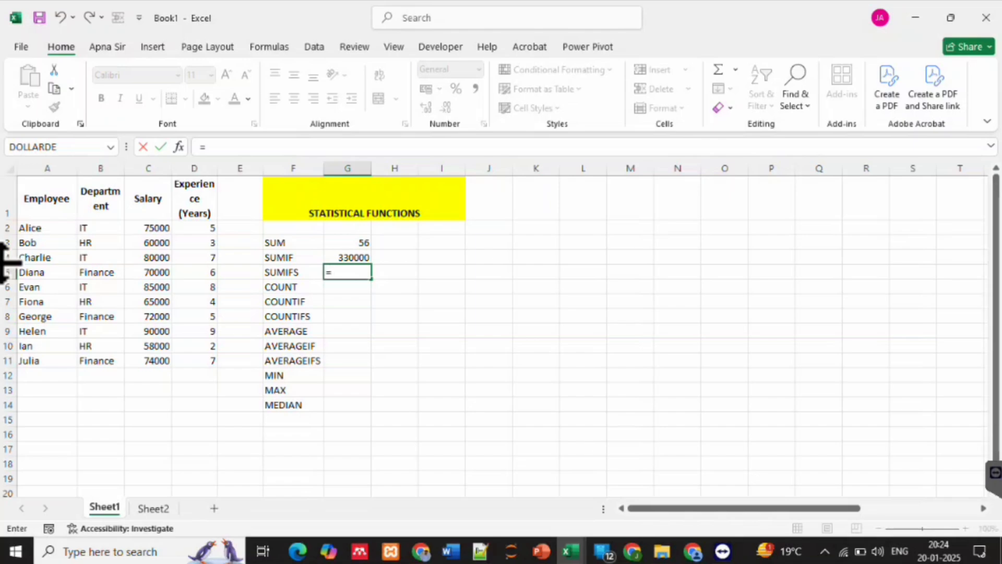
{"action": "type", "text": "sumifs"}
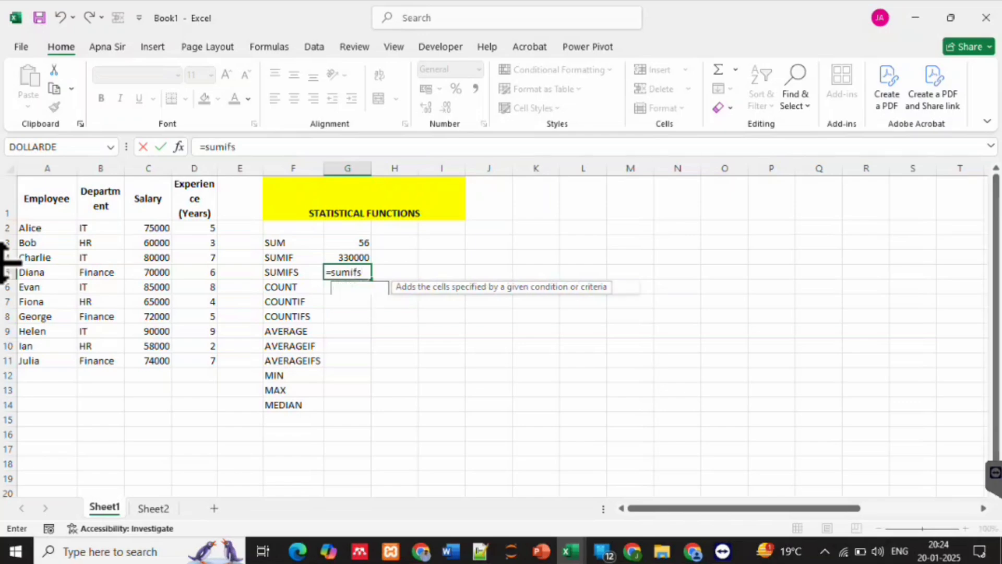
{"action": "key", "text": "Tab"}
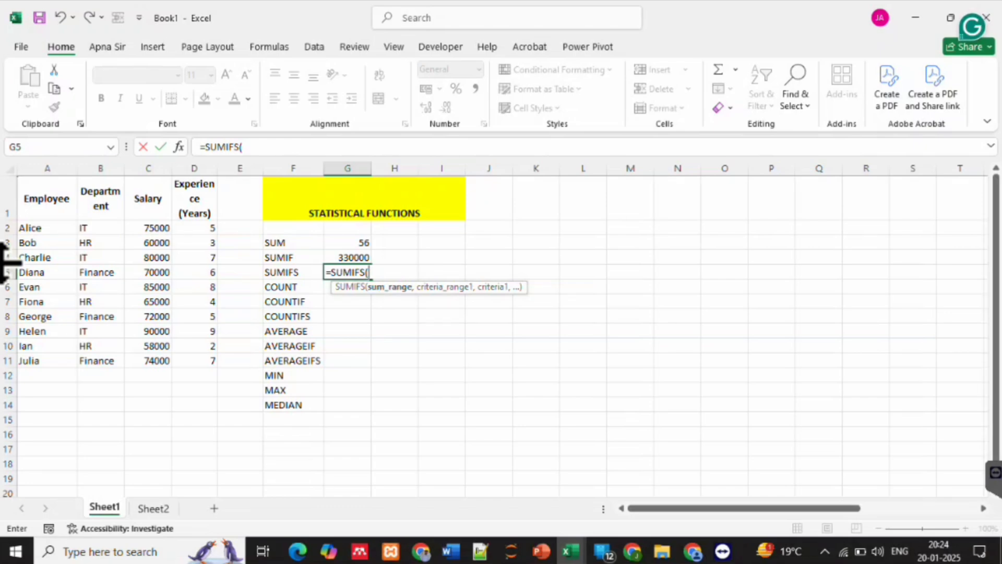
{"action": "left_click_drag", "start_coordinate": [148, 228], "coordinate": [151, 362]}
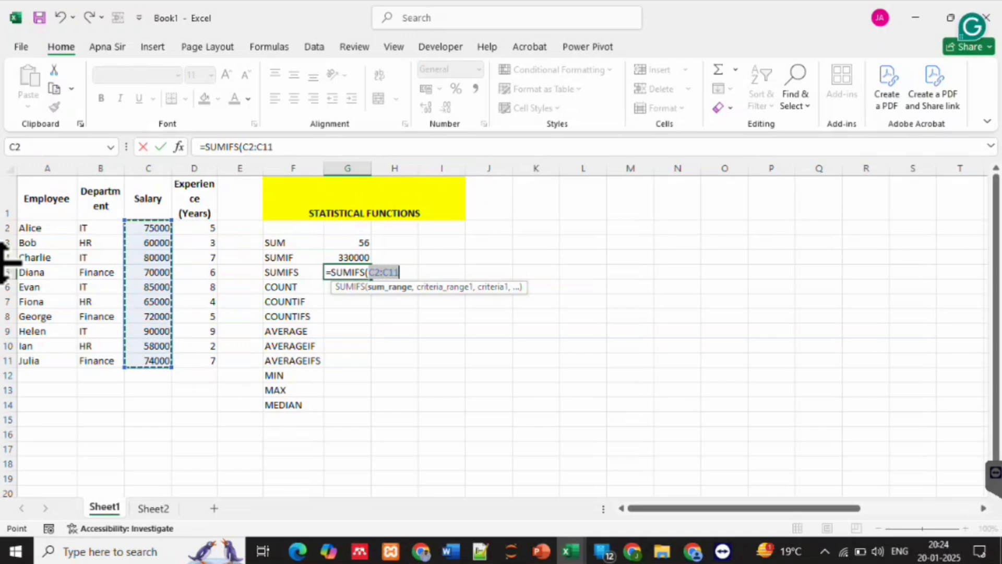
{"action": "type", "text": ","}
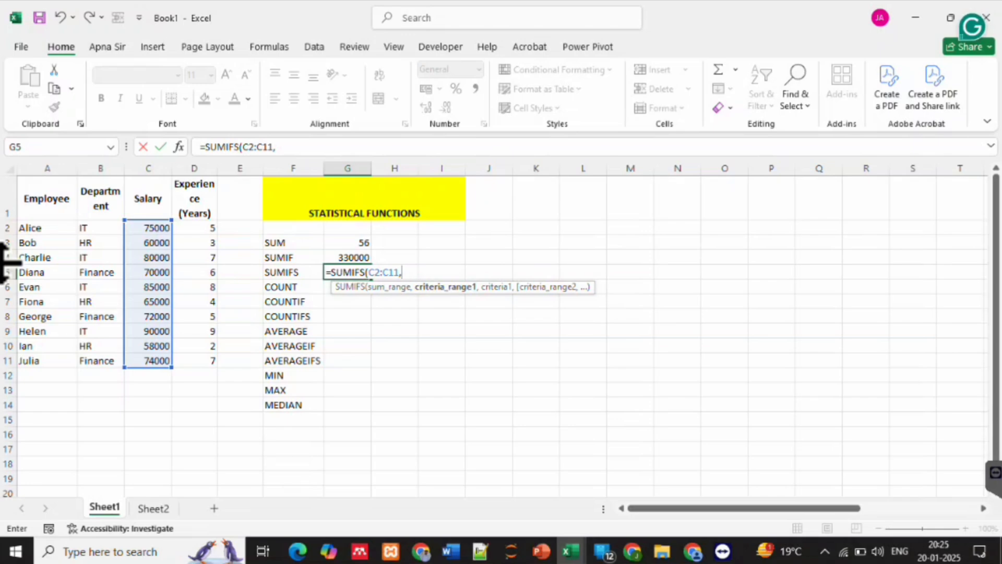
{"action": "left_click_drag", "start_coordinate": [99, 227], "coordinate": [107, 361]}
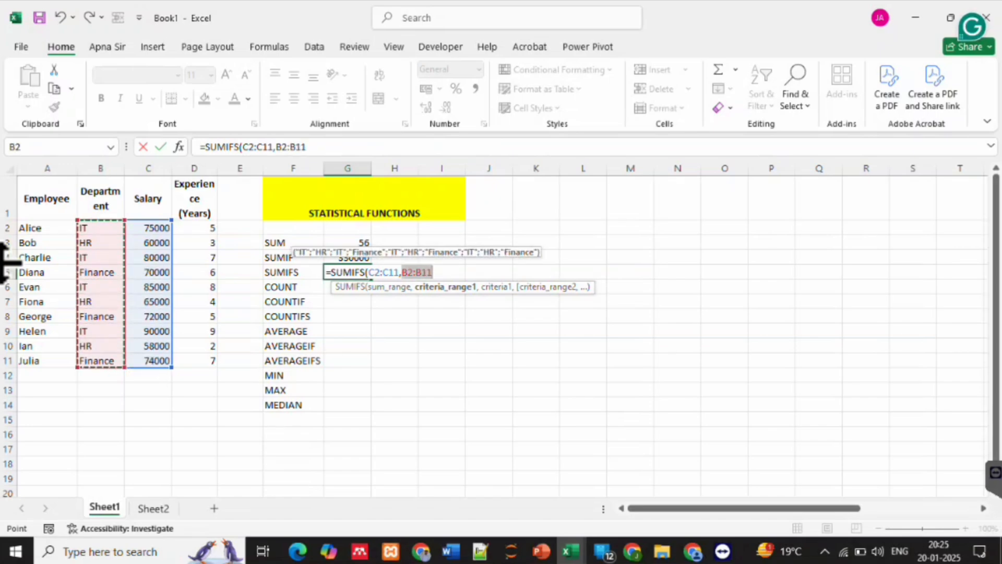
{"action": "type", "text": ","}
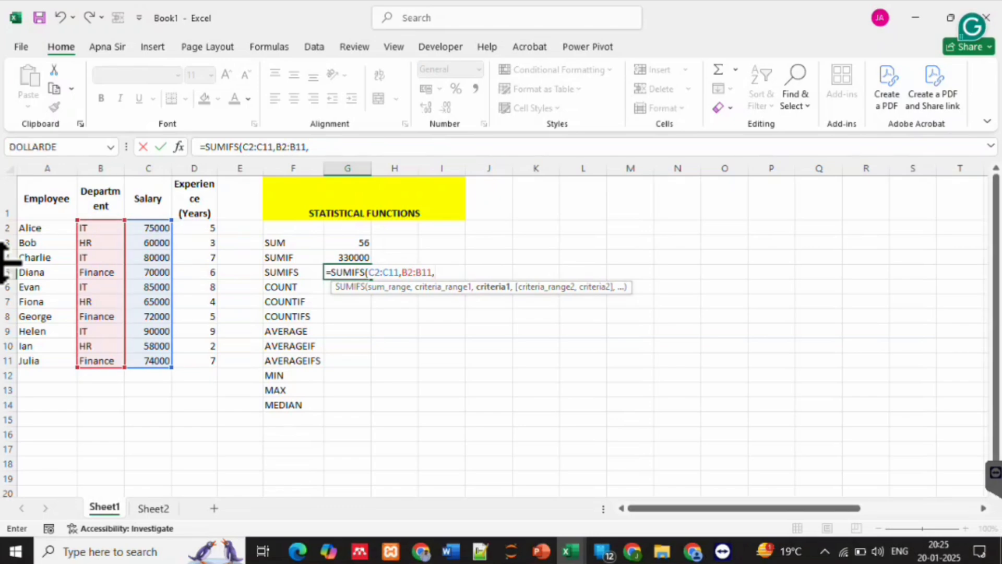
{"action": "type", "text": "\"IT\","}
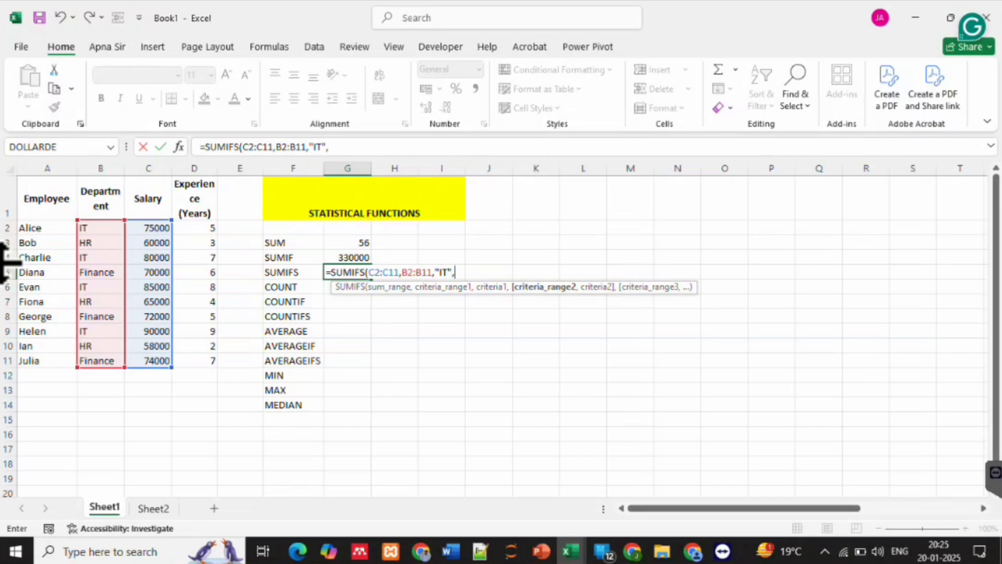
Complete the SUMIFS formula in G5 with second criteria range D2:D11 and criterion ">6", and compare it with the SUMIF formula in G4
{"action": "left_click_drag", "start_coordinate": [194, 227], "coordinate": [203, 361]}
{"action": "type", "text": ","}
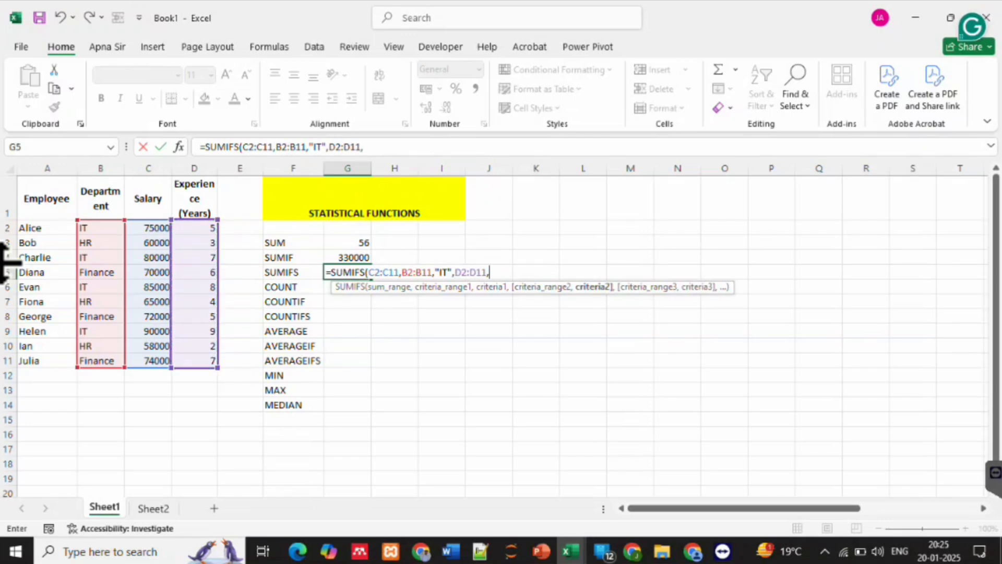
{"action": "type", "text": "\">"}
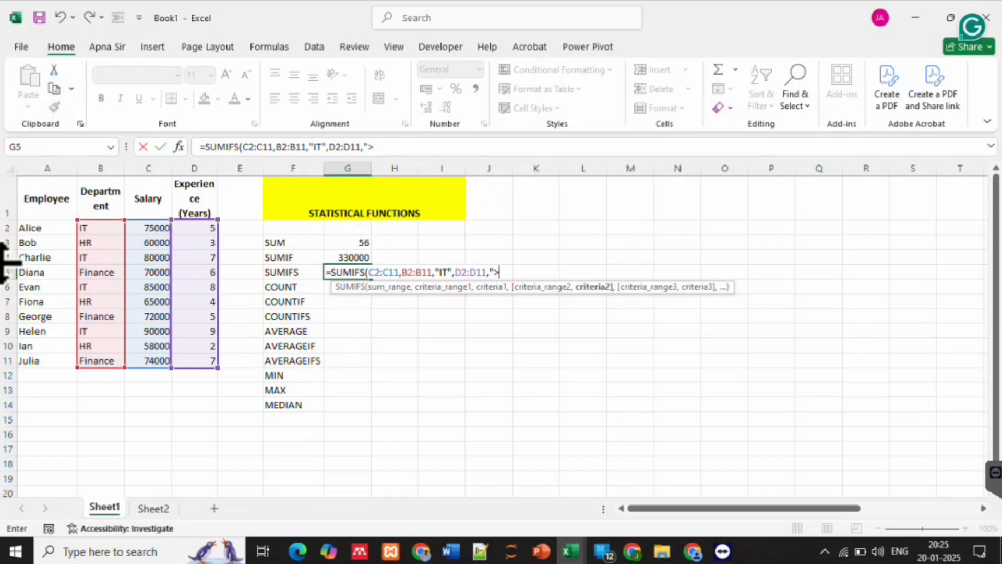
{"action": "type", "text": "6\""}
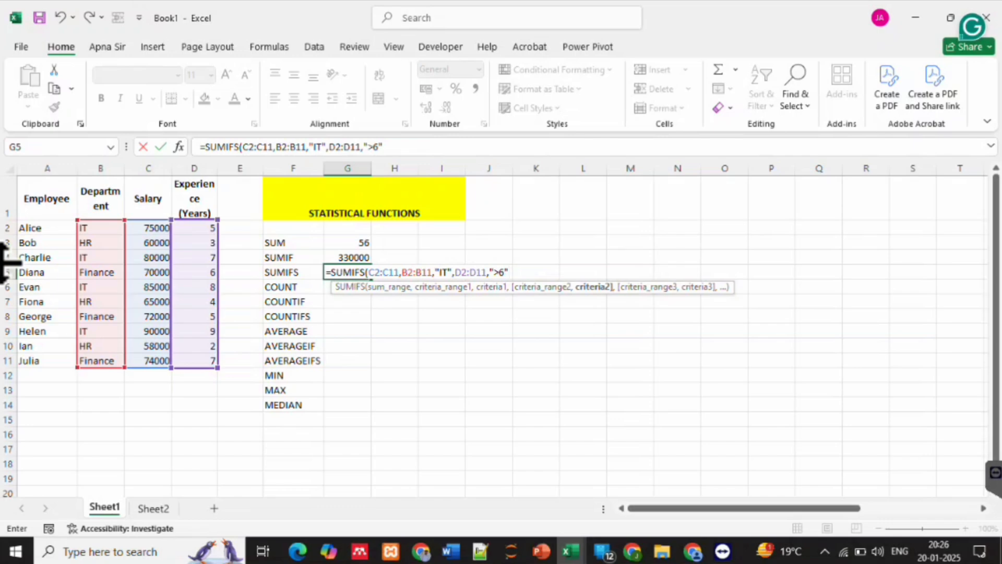
{"action": "key", "text": "Return"}
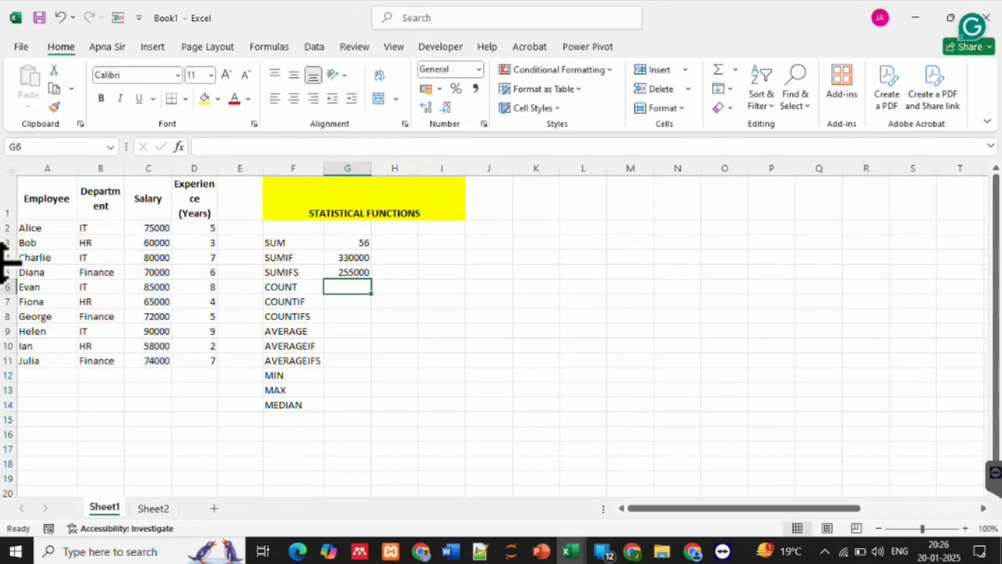
{"action": "key", "text": "Up"}
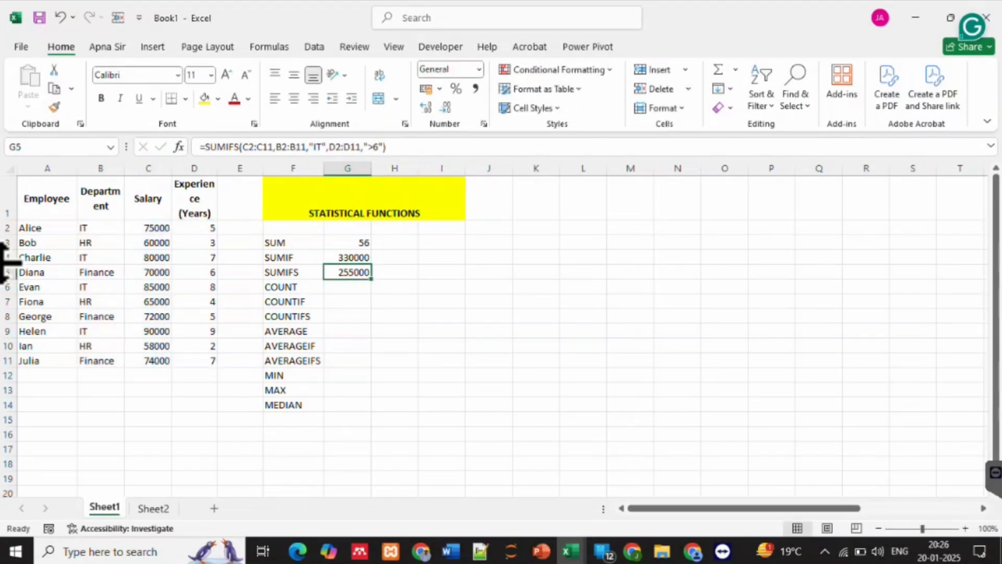
{"action": "key", "text": "Up"}
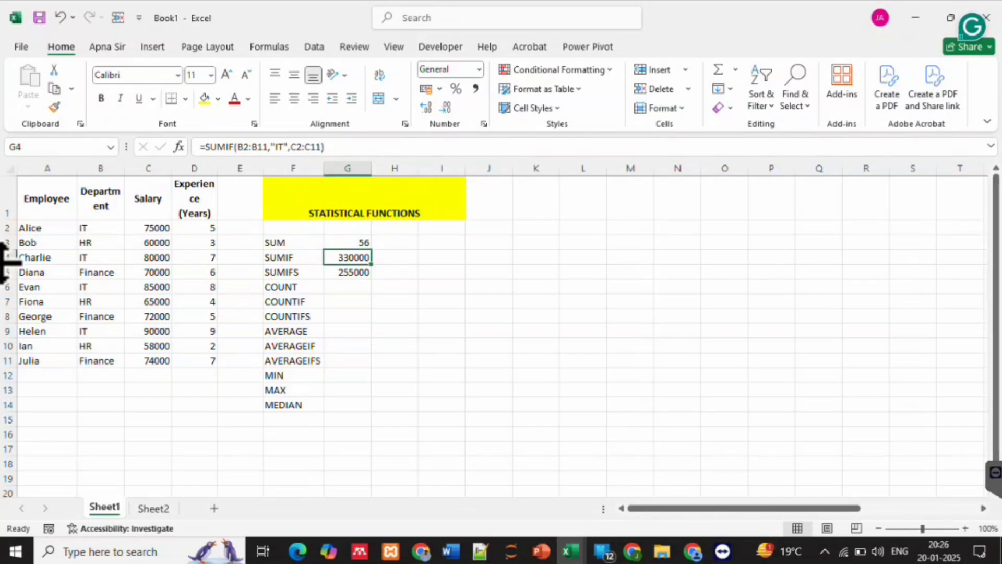
Enter a COUNT formula in G6 over the experience range D2:D11
{"action": "key", "text": "Down"}
{"action": "key", "text": "Down"}
{"action": "type", "text": "=count"}
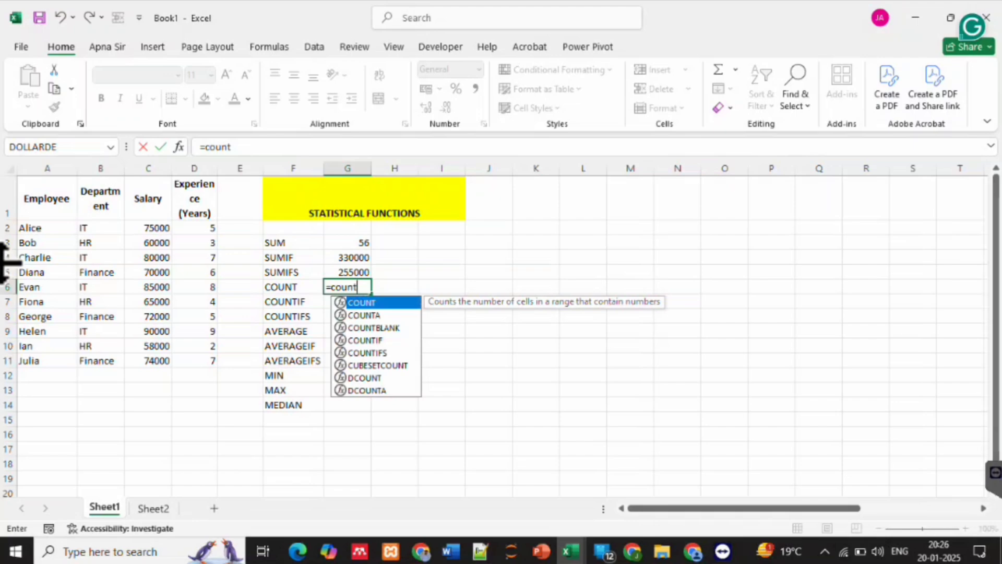
{"action": "key", "text": "Tab"}
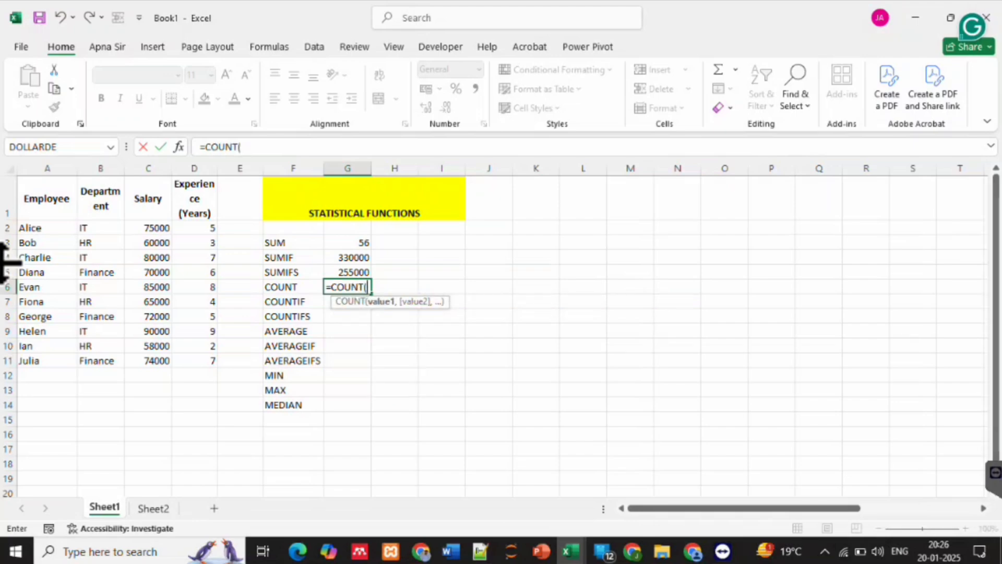
{"action": "left_click_drag", "start_coordinate": [194, 228], "coordinate": [199, 364]}
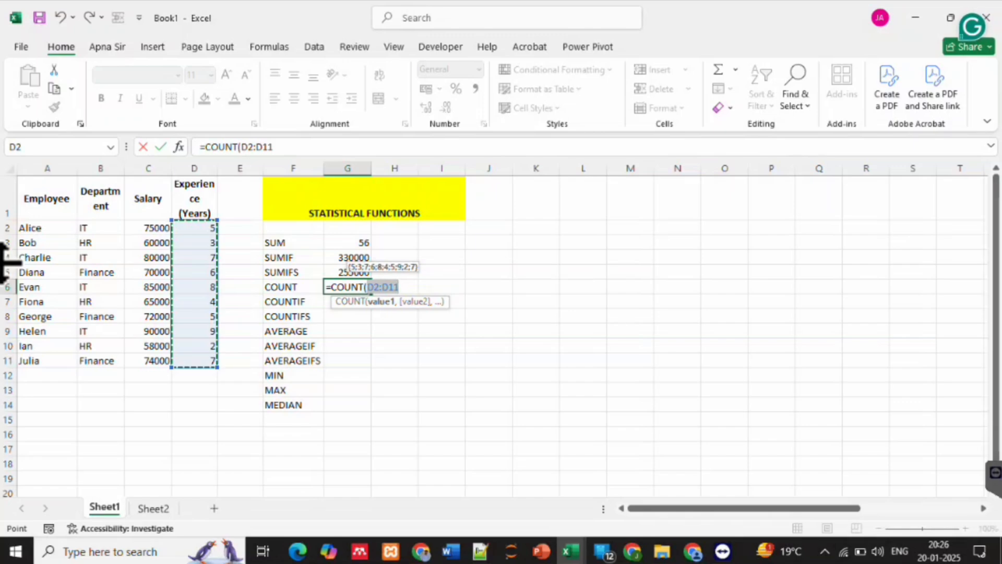
{"action": "key", "text": "Return"}
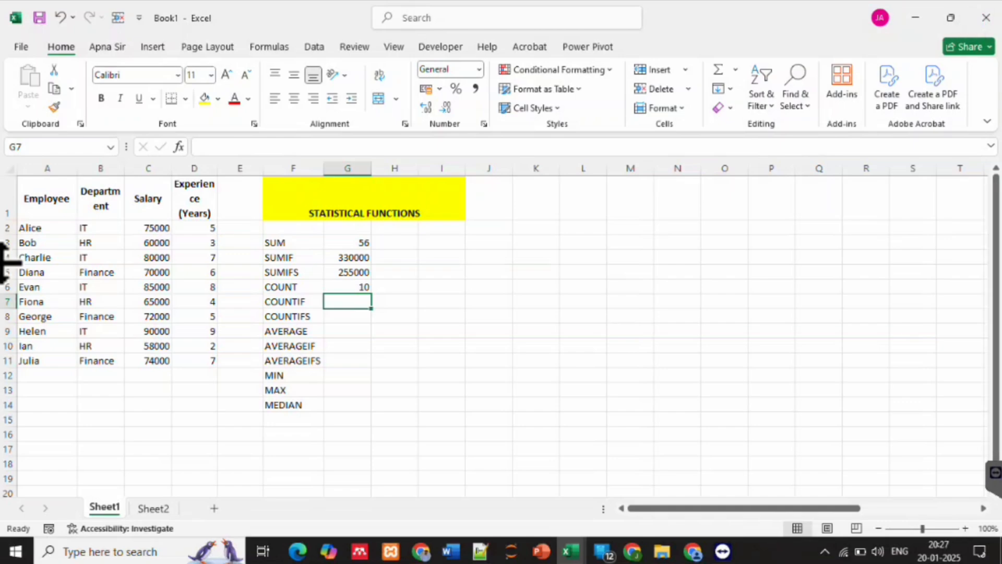
Clear the experience value in D6 to test the COUNT formula, and re-enter it as 8
{"action": "key", "text": "Left"}
{"action": "key", "text": "Left"}
{"action": "key", "text": "Left"}
{"action": "key", "text": "Up"}
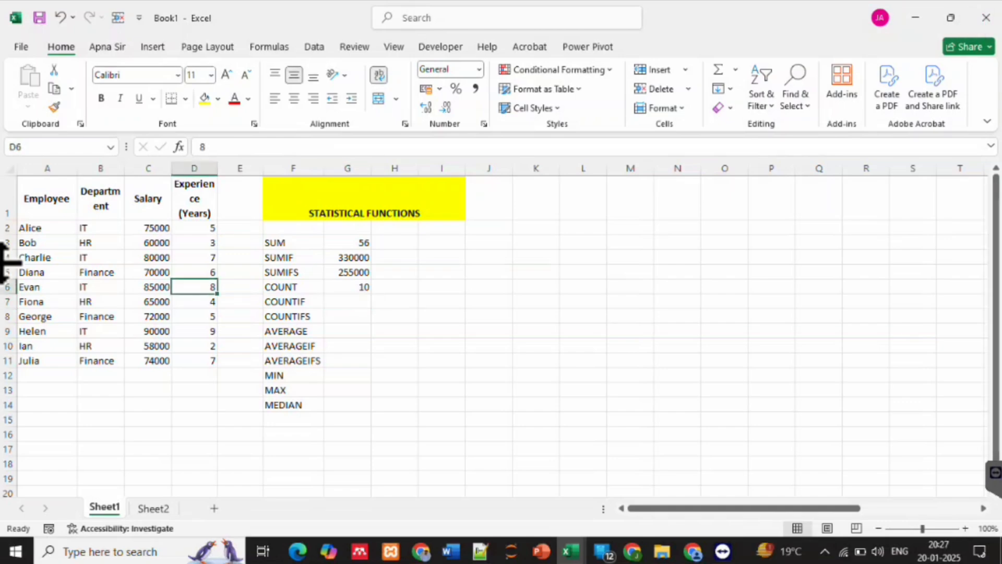
{"action": "key", "text": "Delete"}
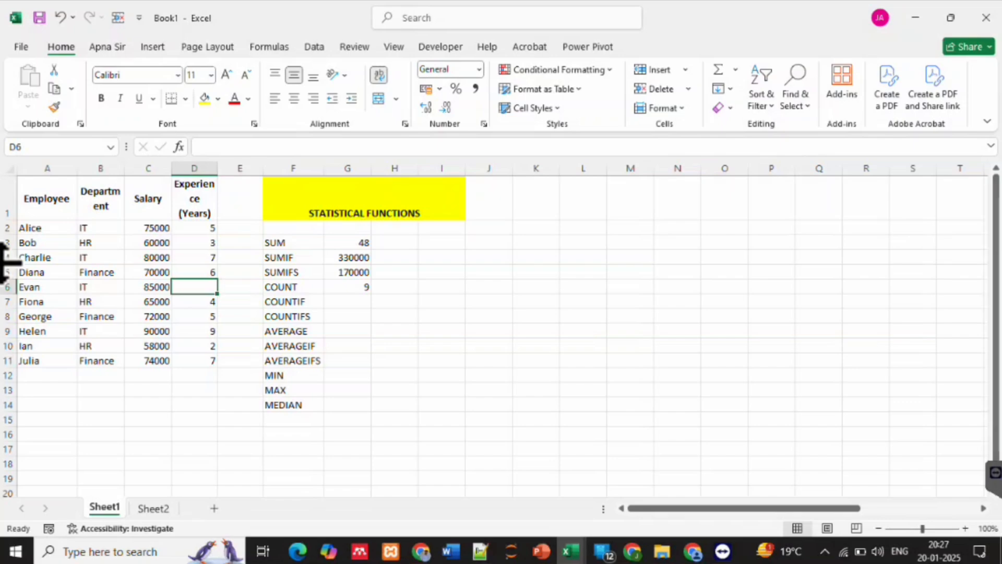
{"action": "type", "text": "8"}
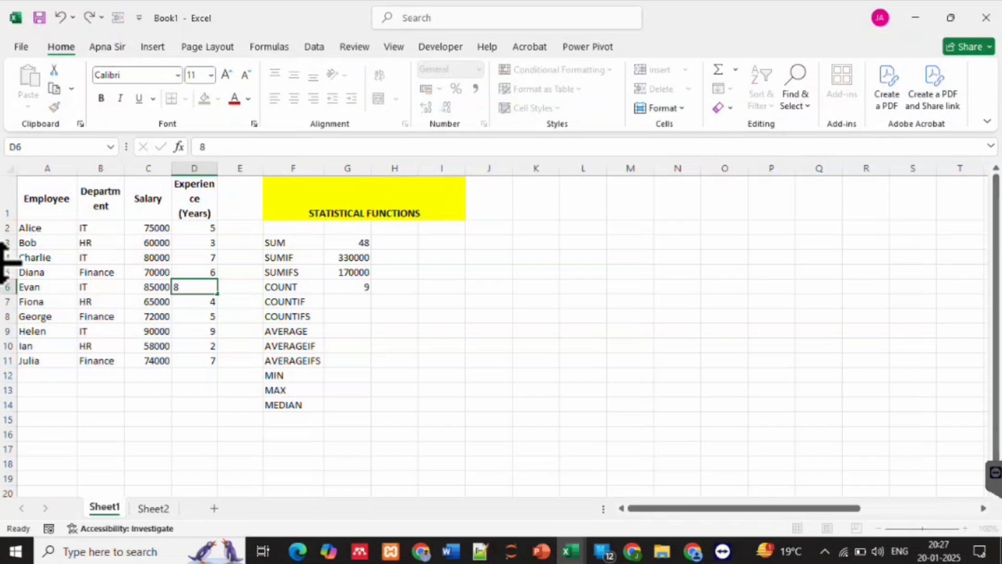
{"action": "key", "text": "Return"}
Enter a COUNTIF formula in G7 with department range B2:B11 and criterion "IT"
{"action": "key", "text": "Right"}
{"action": "key", "text": "Right"}
{"action": "key", "text": "Right"}
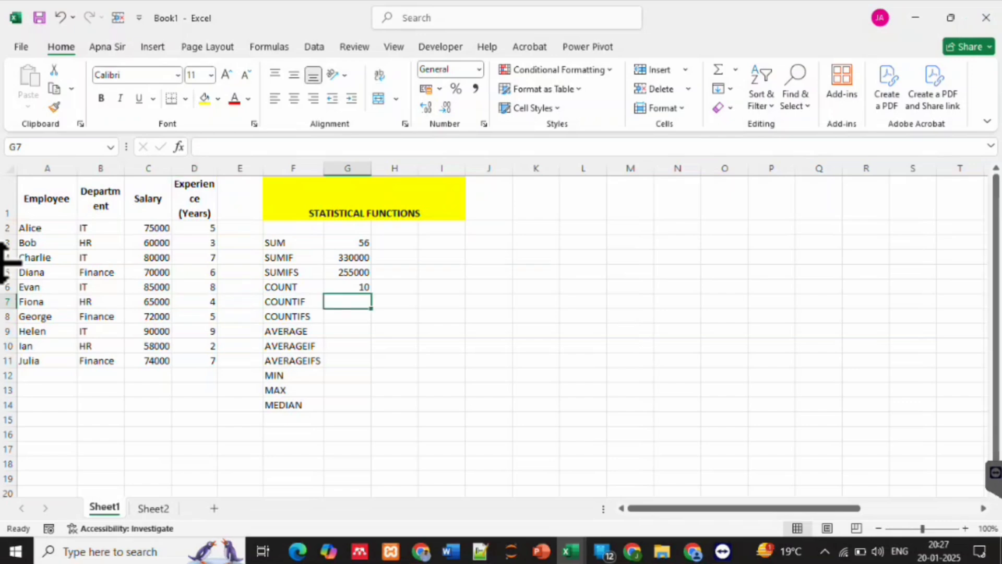
{"action": "type", "text": "="}
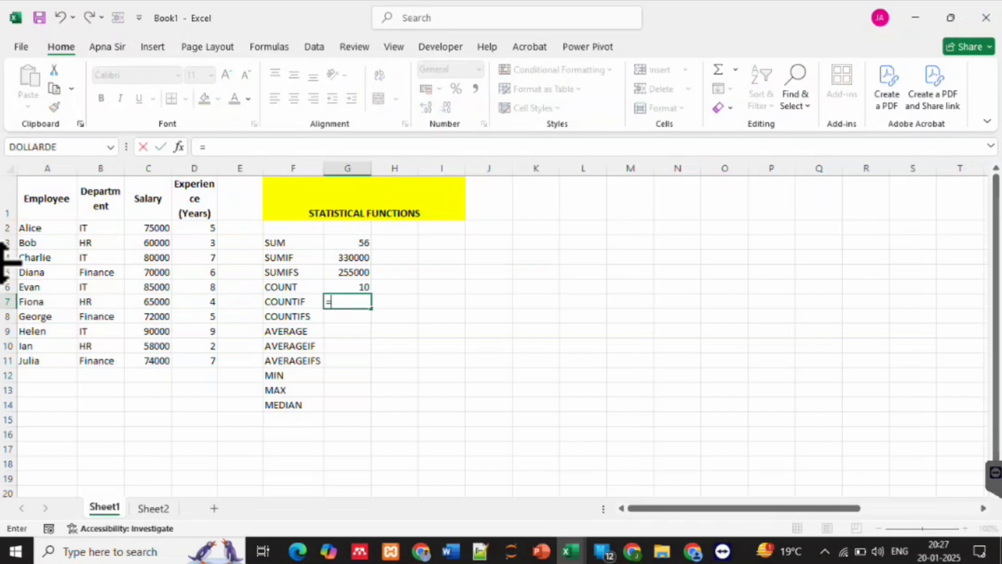
{"action": "type", "text": "count"}
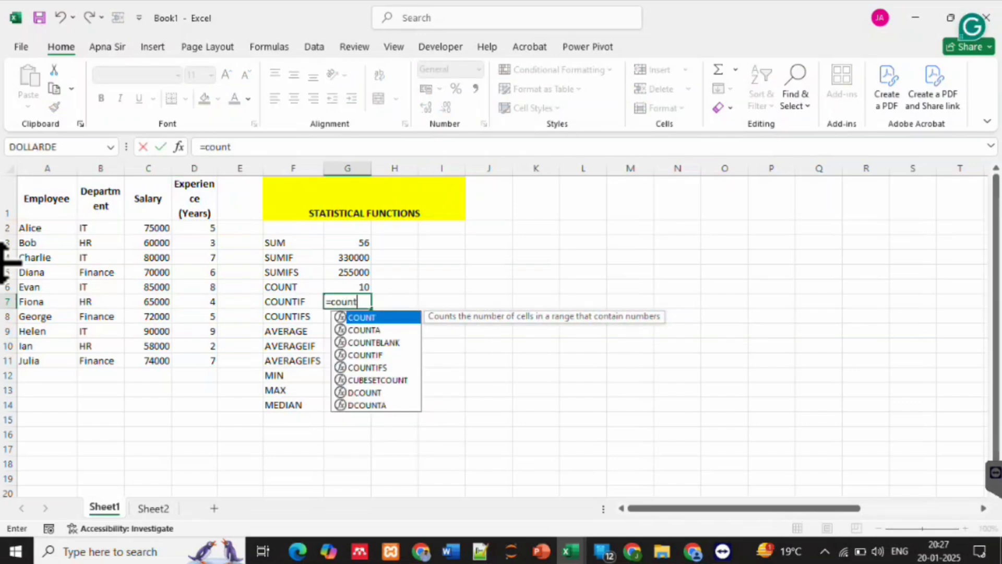
{"action": "type", "text": "if"}
{"action": "key", "text": "Tab"}
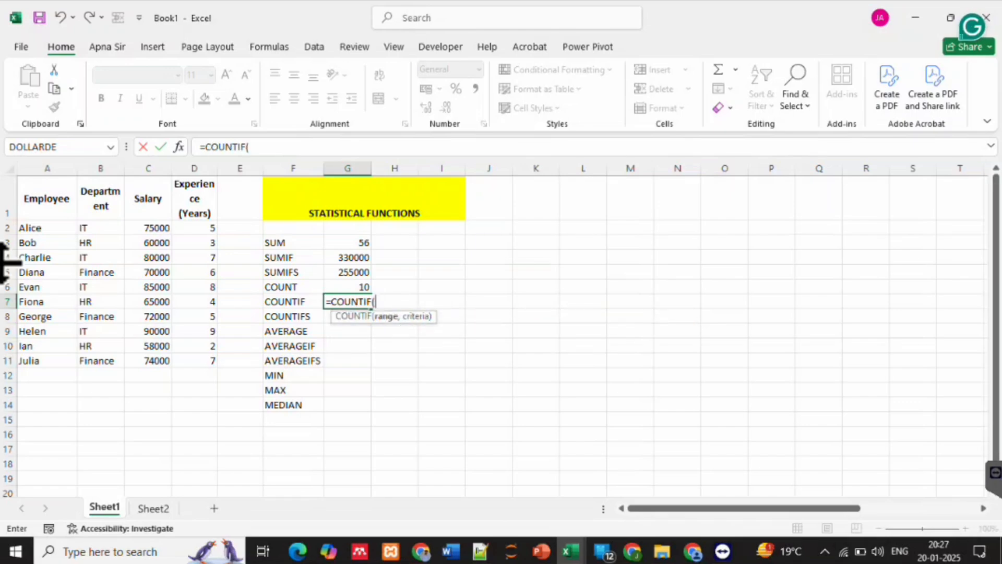
{"action": "left_click_drag", "start_coordinate": [96, 228], "coordinate": [102, 361]}
{"action": "type", "text": ","}
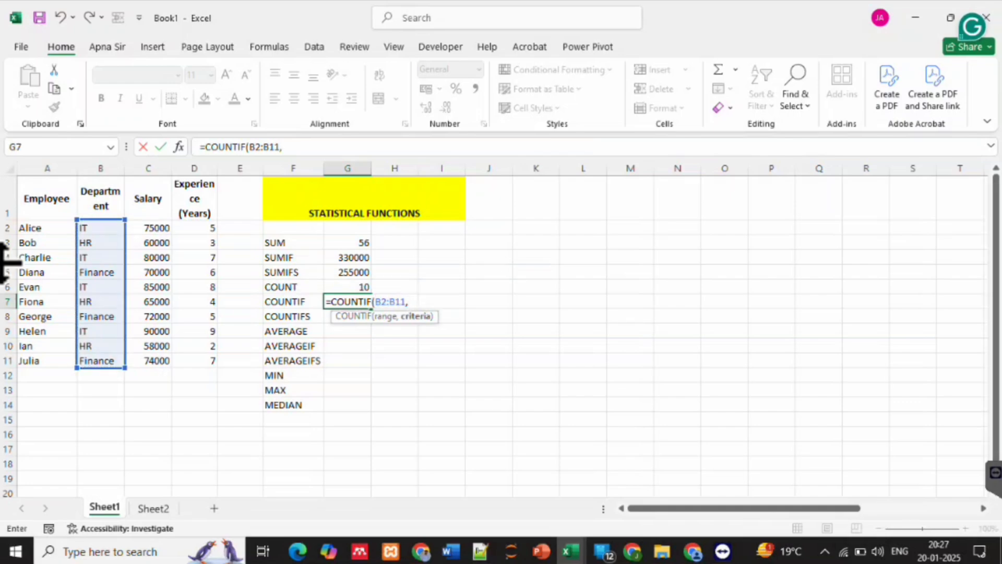
{"action": "type", "text": "\"IT\""}
{"action": "key", "text": "Return"}
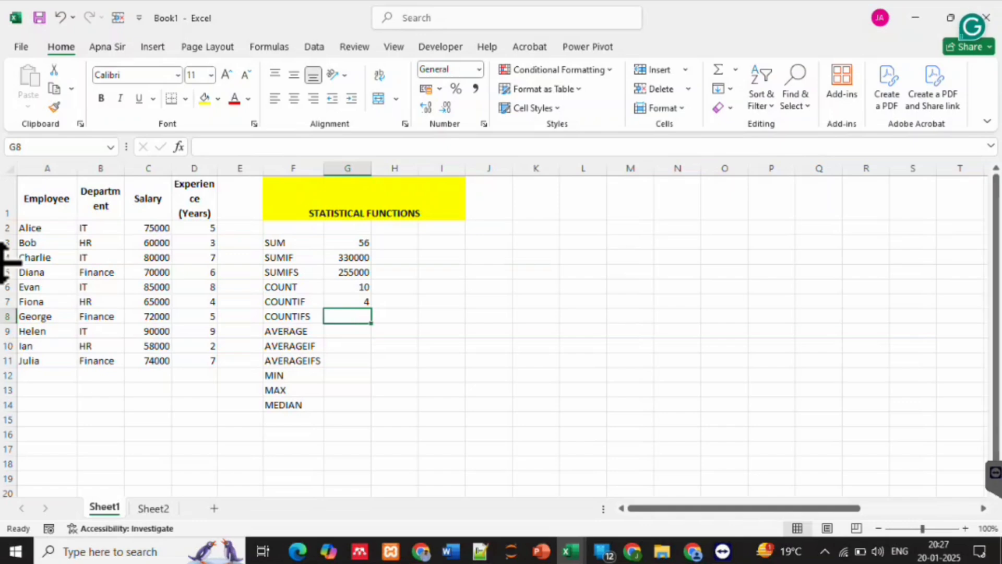
Start a COUNTIFS formula in G8 with first criteria range B2:B11 and criterion "IT"
{"action": "type", "text": "="}
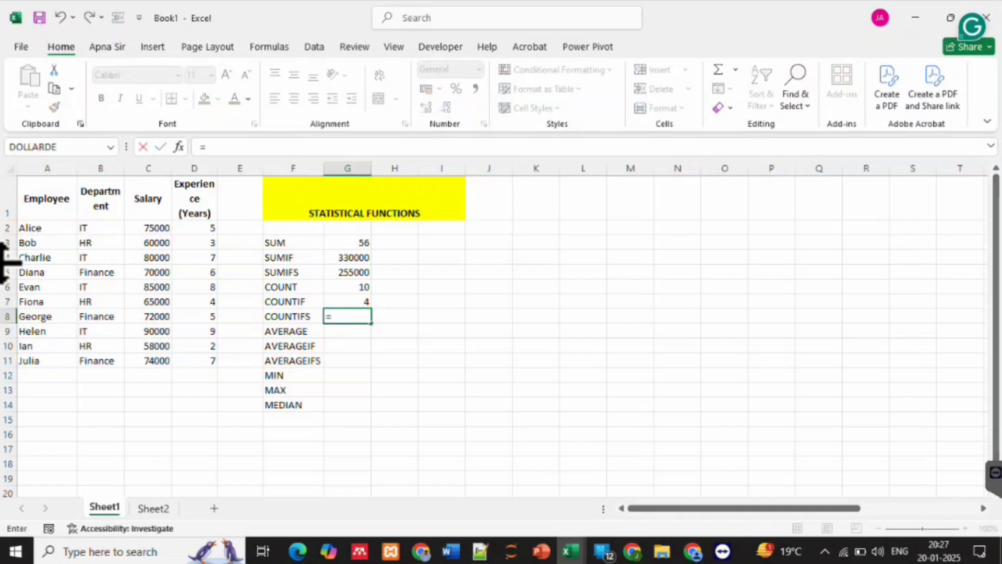
{"action": "type", "text": "countifs"}
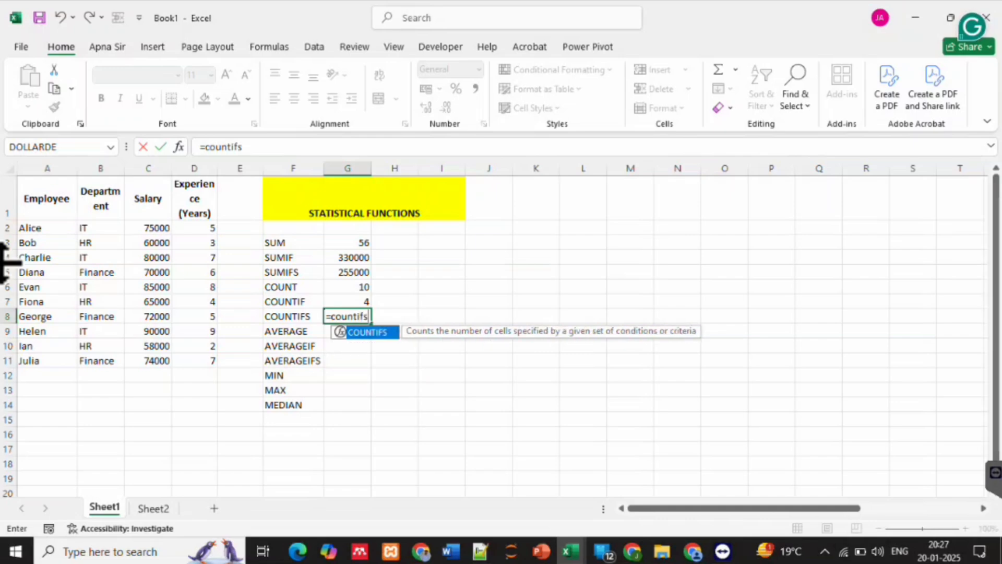
{"action": "key", "text": "Tab"}
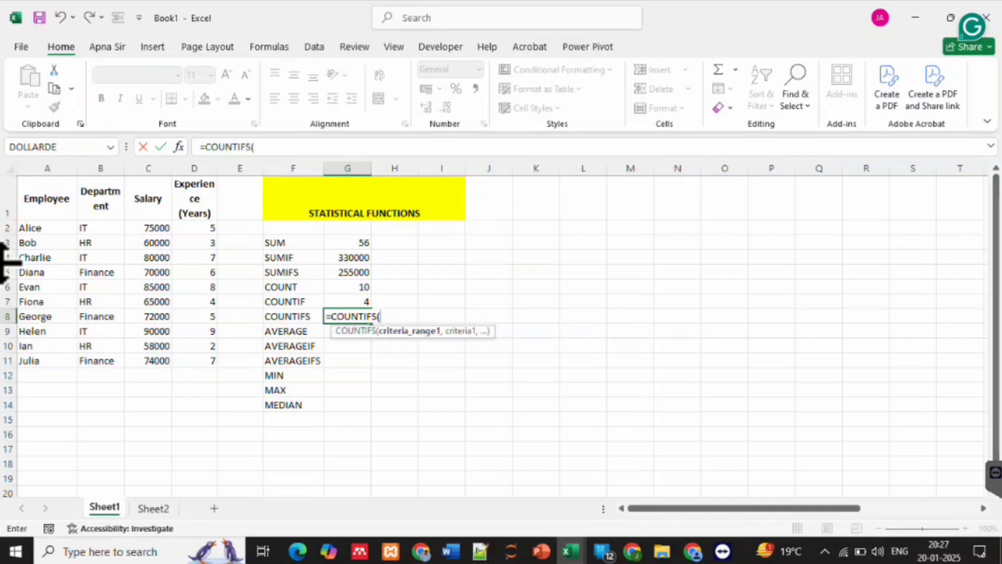
{"action": "left_click_drag", "start_coordinate": [101, 228], "coordinate": [101, 360]}
{"action": "type", "text": ","}
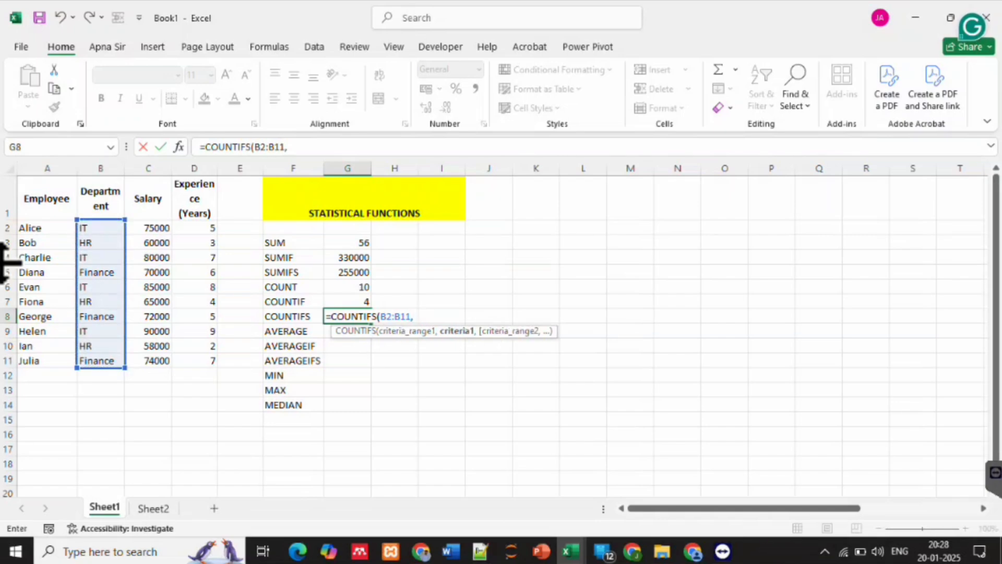
{"action": "type", "text": "\"IT\","}
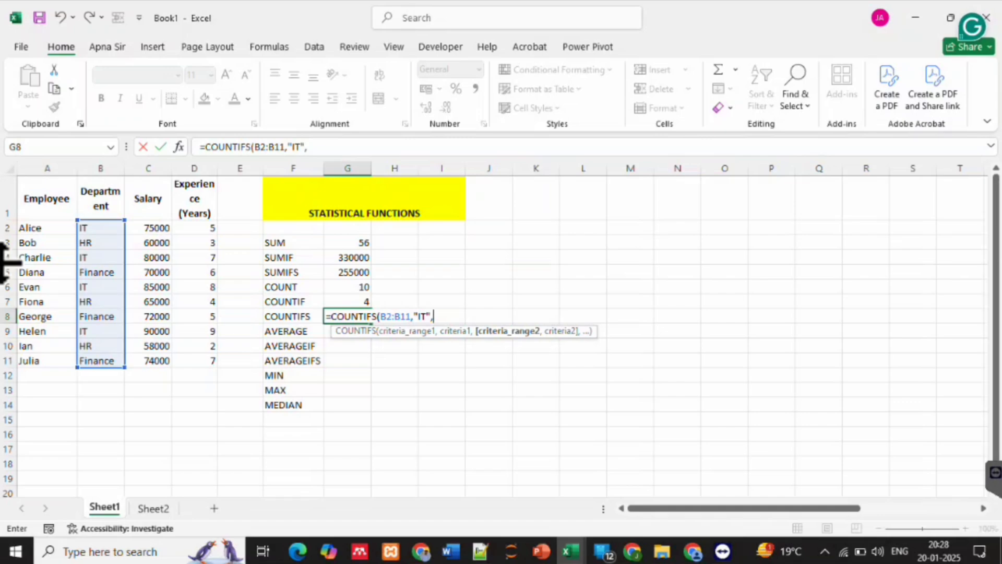
Complete the COUNTIFS formula in G8 with second criteria range D2:D11 and criterion ">6"
{"action": "left_click_drag", "start_coordinate": [194, 227], "coordinate": [212, 361]}
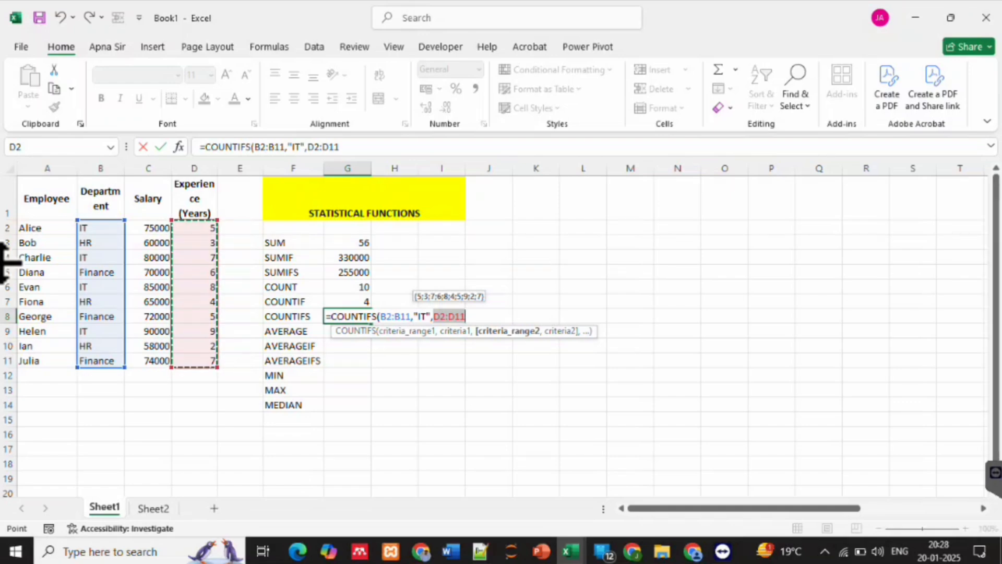
{"action": "type", "text": ",\""}
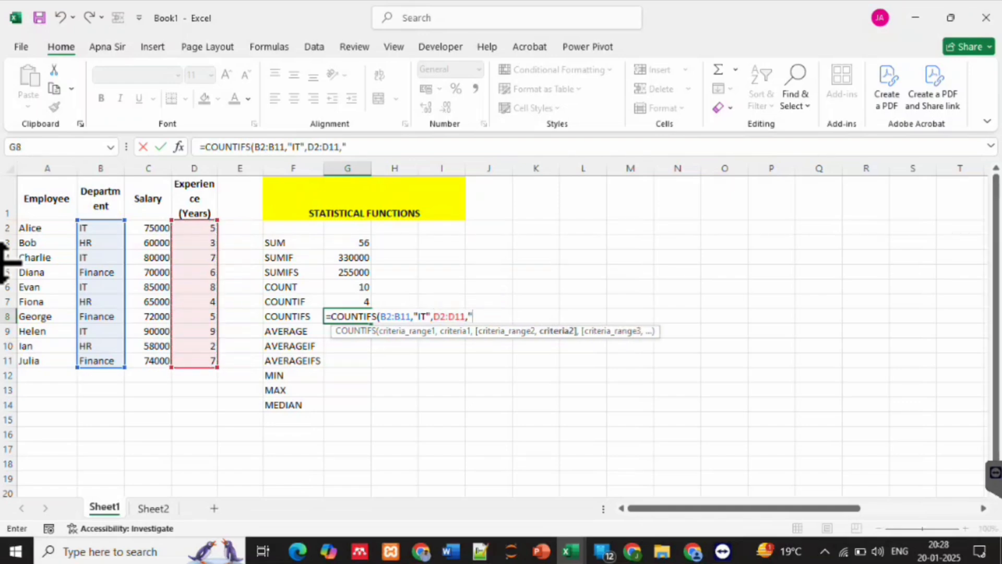
{"action": "type", "text": ">"}
{"action": "type", "text": "6"}
{"action": "type", "text": ")"}
{"action": "key", "text": "Return"}
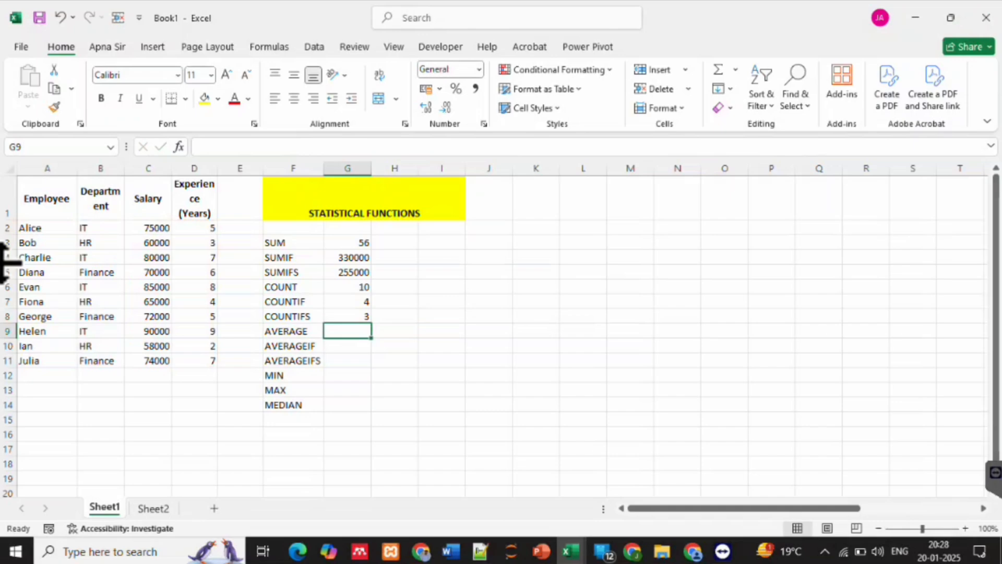
Examine the experience values of the IT employees in column D to verify which rows meet both COUNTIFS criteria
{"action": "left_click", "coordinate": [101, 228]}
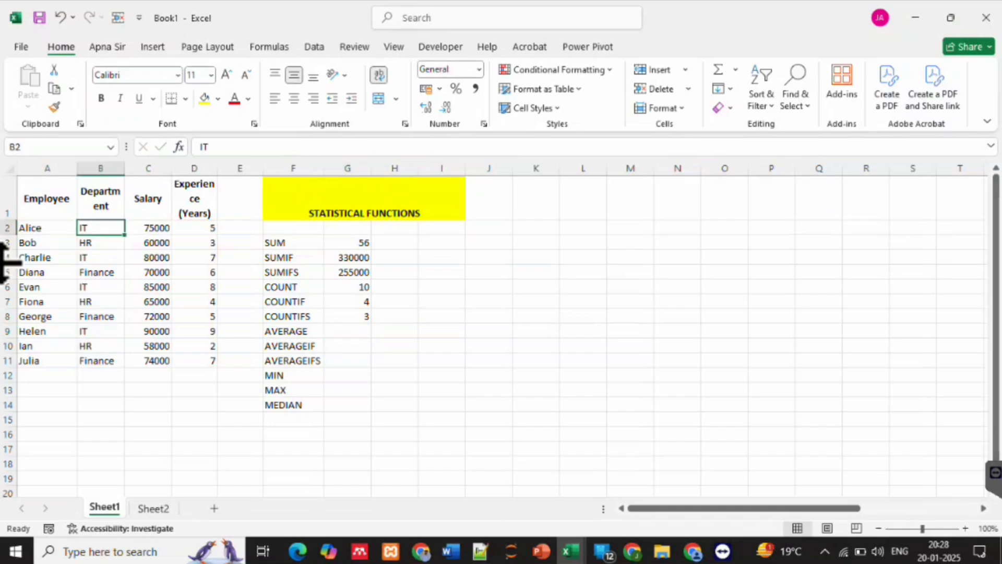
{"action": "key", "text": "Right"}
{"action": "key", "text": "Right"}
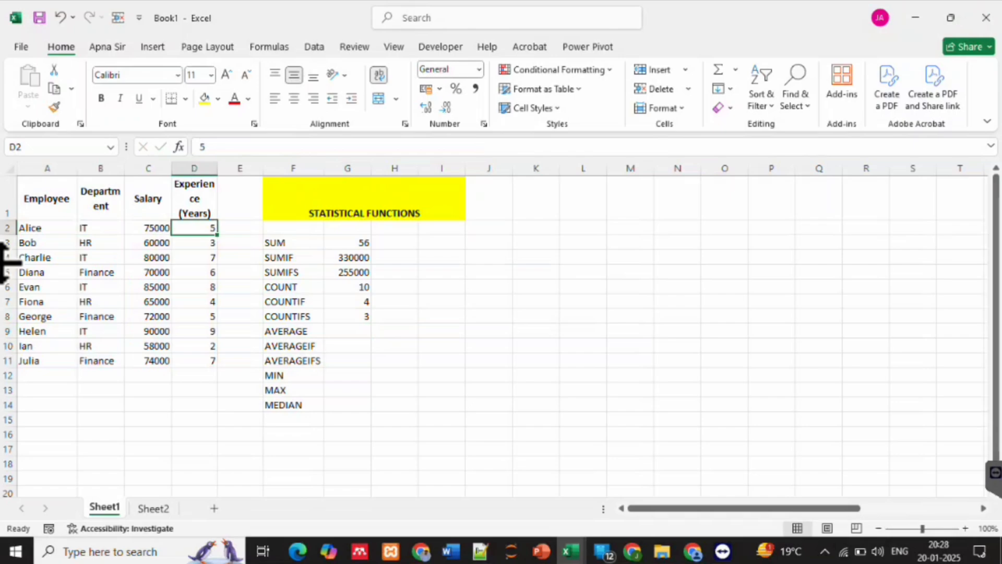
{"action": "key", "text": "Down"}
{"action": "key", "text": "Down"}
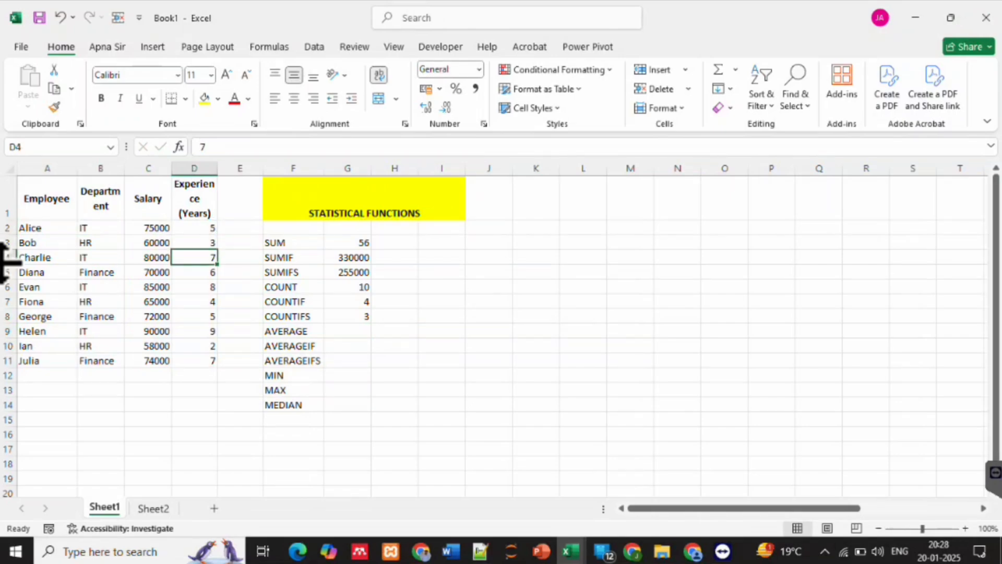
{"action": "key", "text": "Down"}
{"action": "key", "text": "Down"}
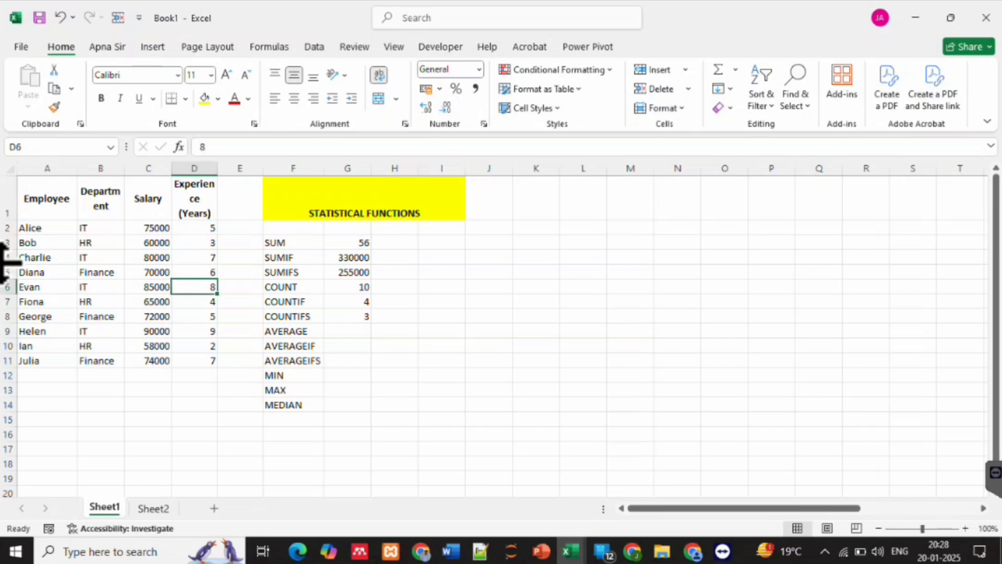
{"action": "key", "text": "Down"}
{"action": "key", "text": "Down"}
{"action": "key", "text": "Down"}
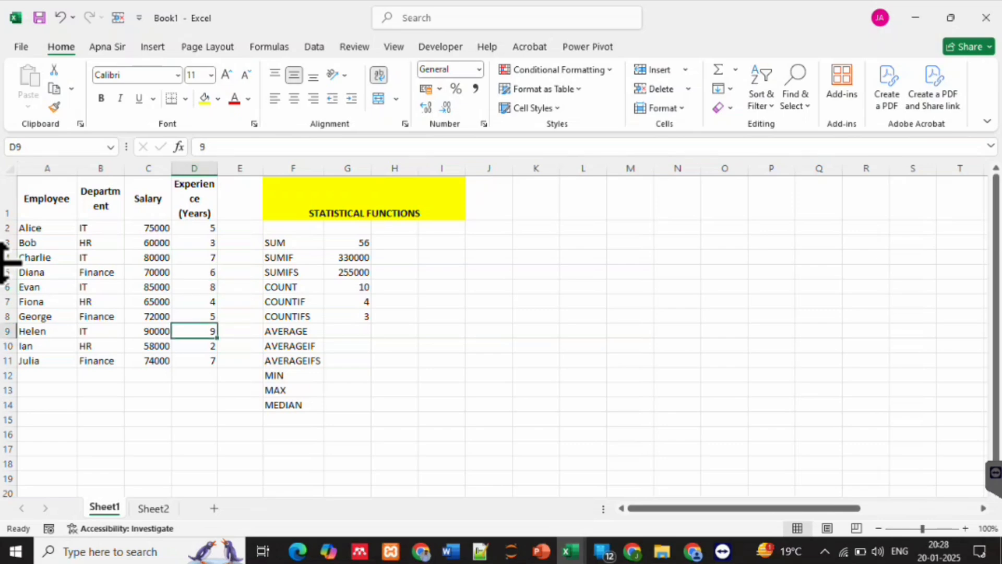
{"action": "key", "text": "Up"}
{"action": "key", "text": "Up"}
{"action": "key", "text": "Up"}
{"action": "key", "text": "Up"}
{"action": "key", "text": "Up"}
{"action": "key", "text": "Up"}
{"action": "key", "text": "Up"}
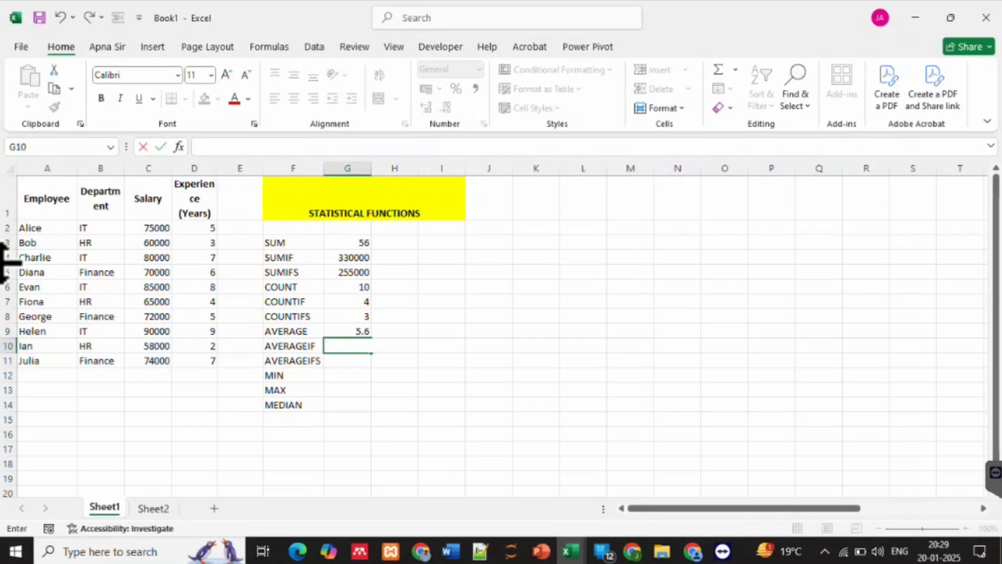
Start an AVERAGEIF formula in G10 with the department range B2:B11 as its criteria range
{"action": "type", "text": "=aver"}
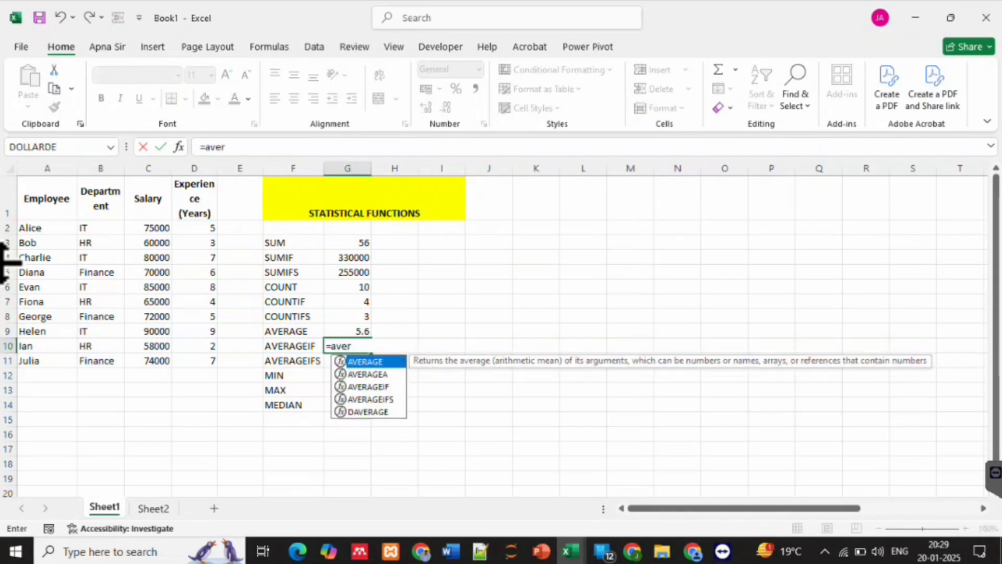
{"action": "key", "text": "Down"}
{"action": "key", "text": "Down"}
{"action": "key", "text": "Tab"}
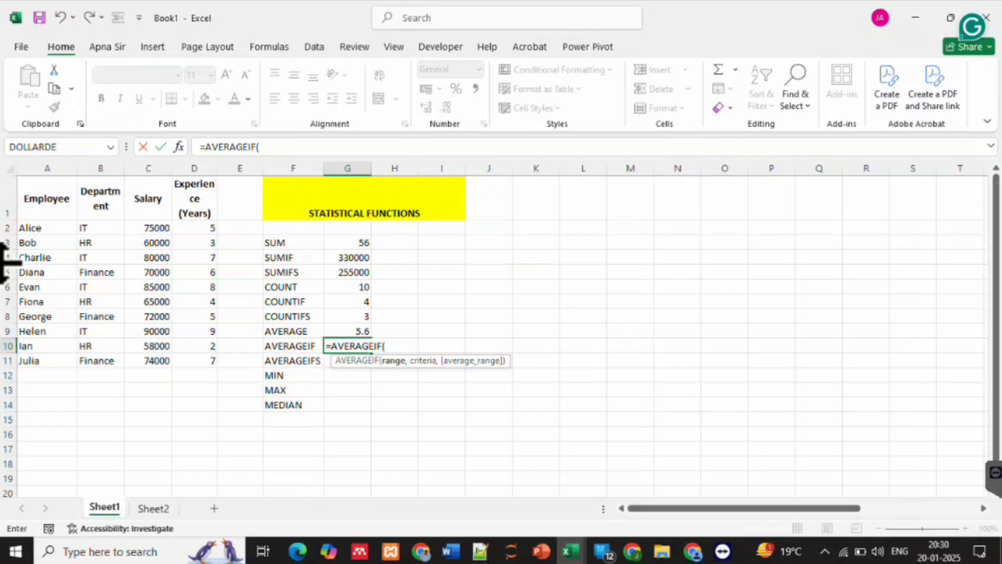
{"action": "left_click_drag", "start_coordinate": [101, 228], "coordinate": [101, 360]}
{"action": "type", "text": ","}
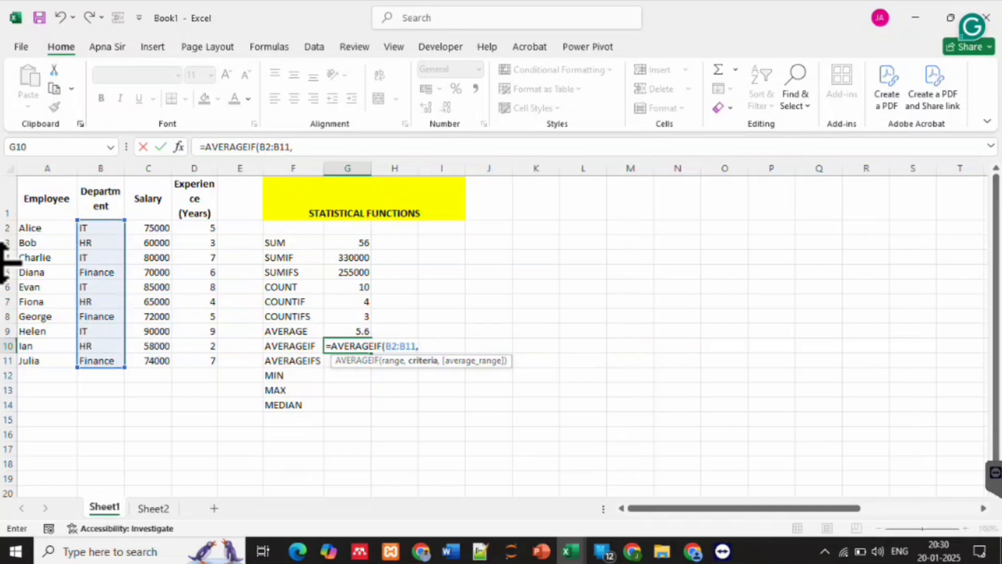
{"action": "type", "text": "\"HR\","}
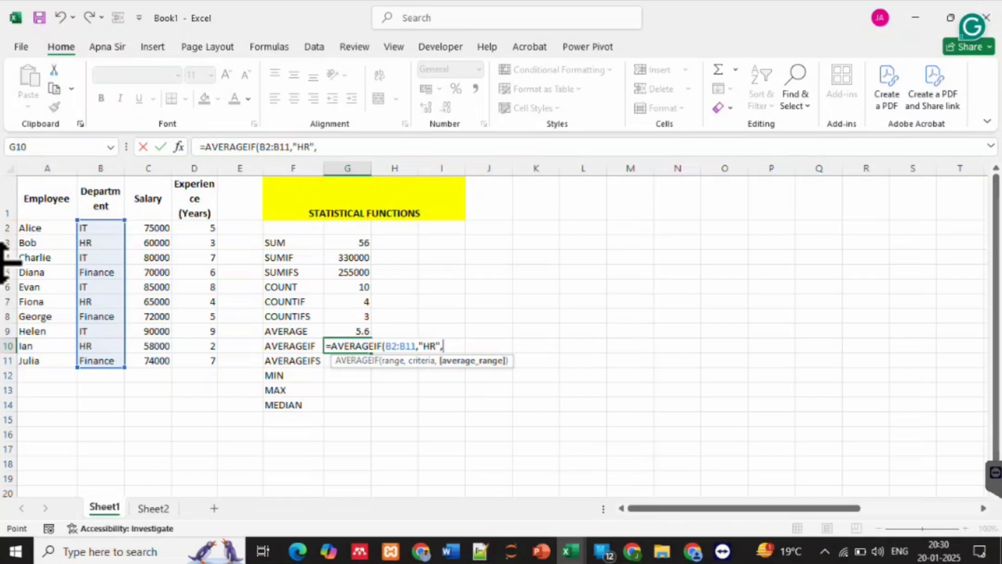
Complete the AVERAGEIF formula in G10 with criterion "HR" and average range C2:C11, and check it against the HR rows in the department column
{"action": "left_click_drag", "start_coordinate": [148, 227], "coordinate": [148, 360]}
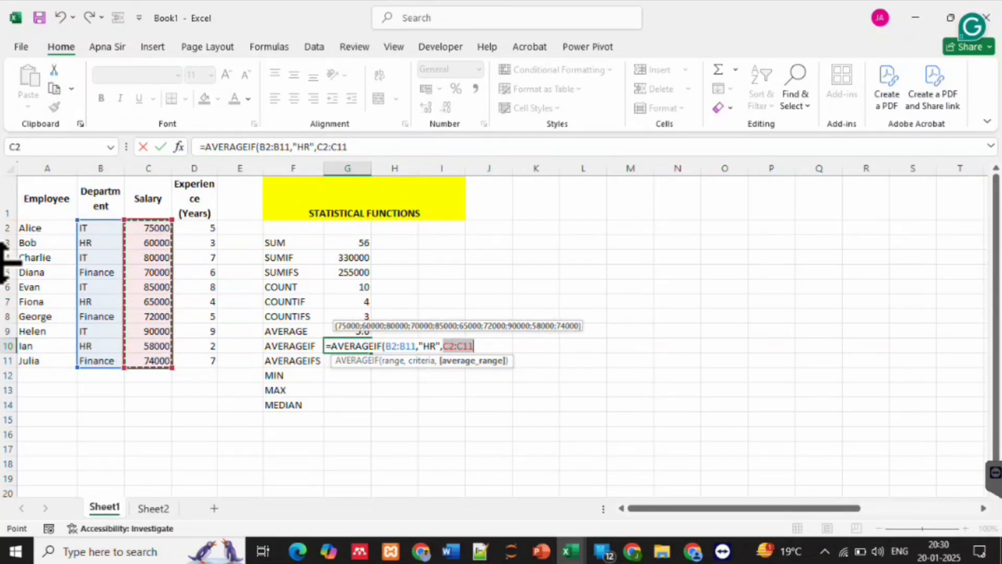
{"action": "type", "text": ","}
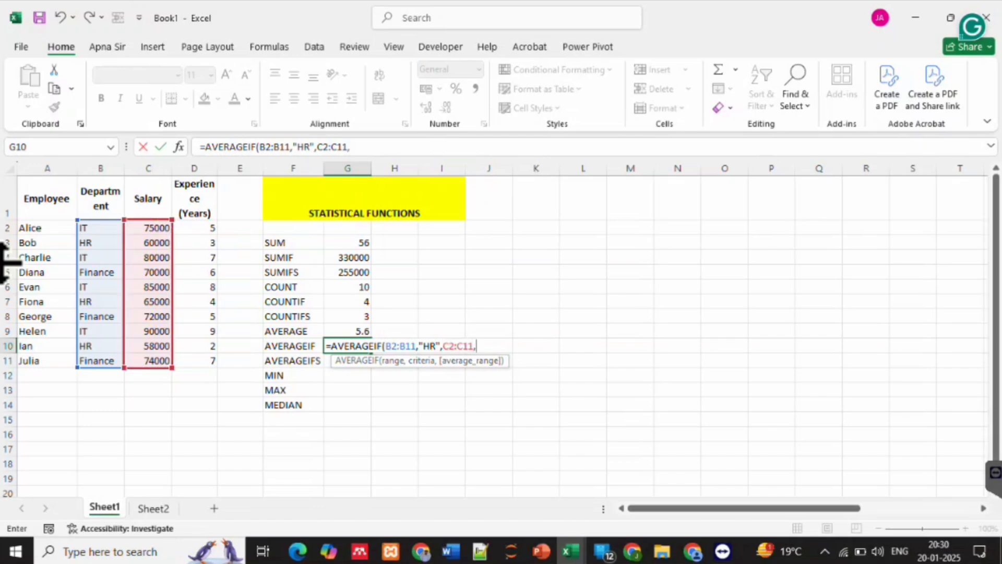
{"action": "key", "text": "BackSpace"}
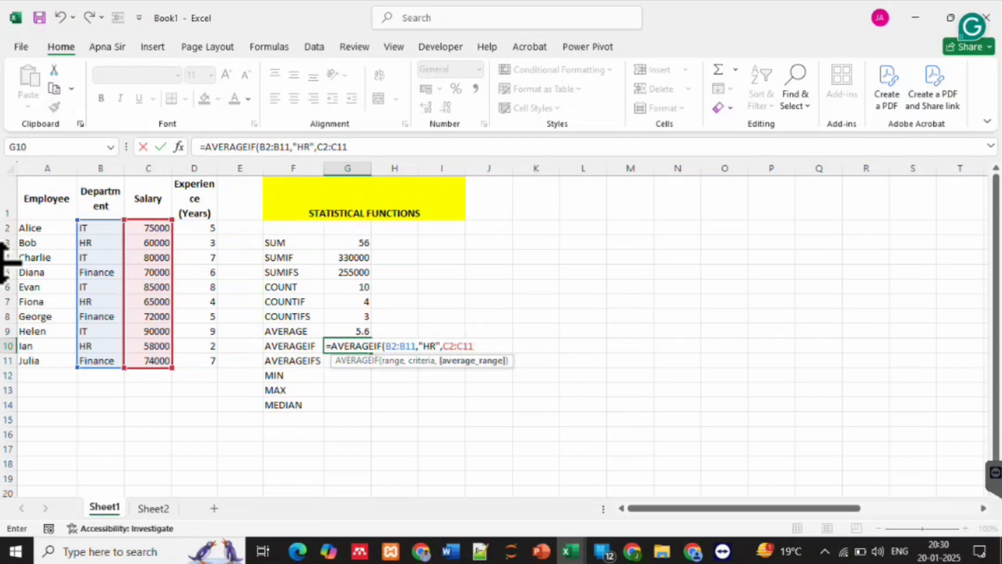
{"action": "key", "text": "Return"}
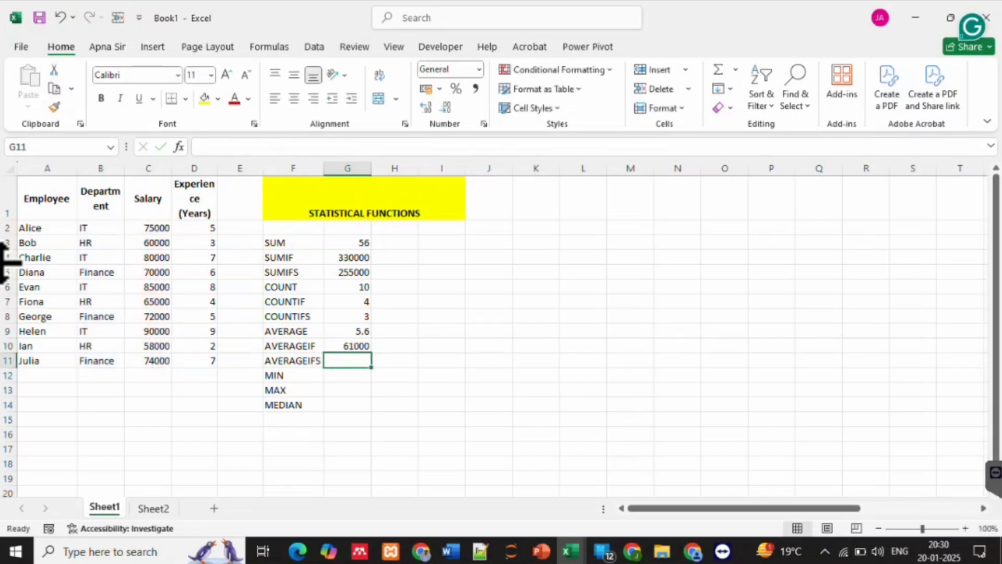
{"action": "key", "text": "Up"}
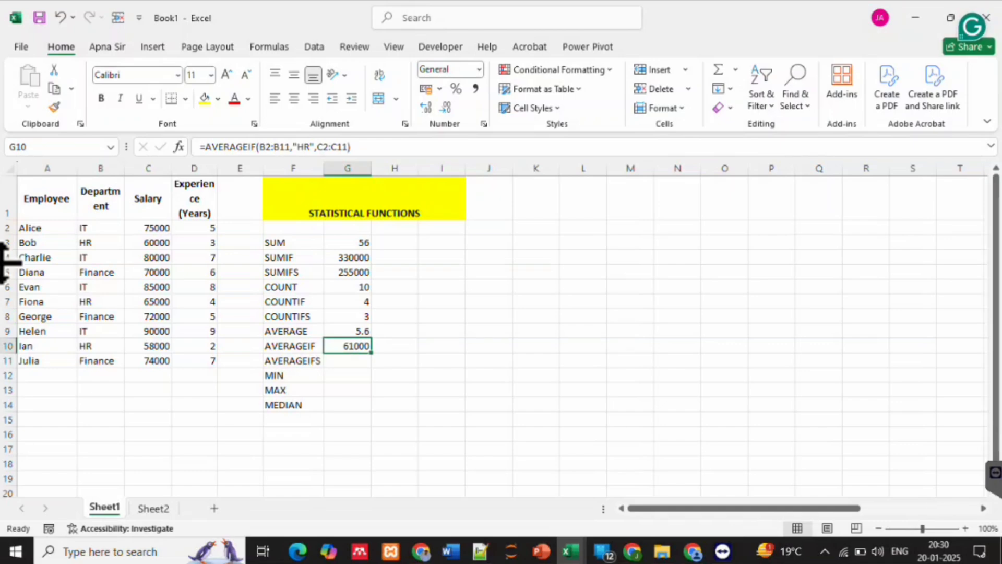
{"action": "left_click", "coordinate": [100, 243]}
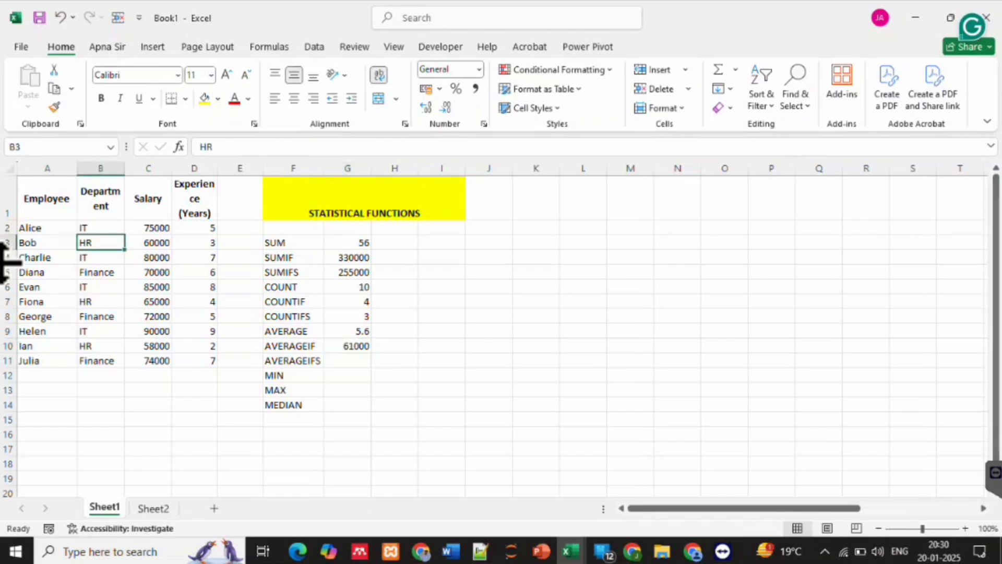
{"action": "left_click", "coordinate": [101, 301]}
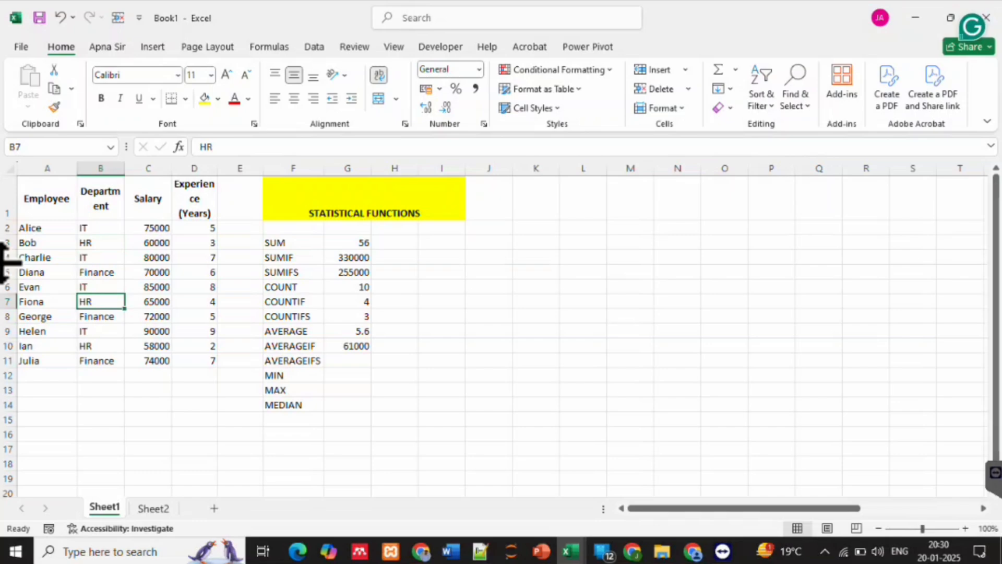
{"action": "left_click", "coordinate": [100, 346]}
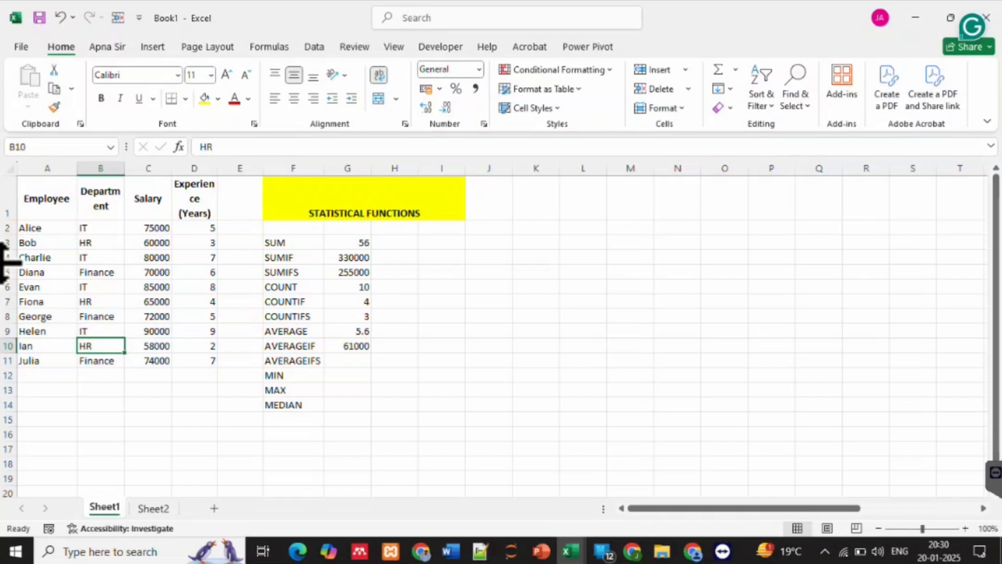
Start an AVERAGEIFS formula in G11 with the salary range C2:C11 as its average range
{"action": "left_click", "coordinate": [347, 360]}
{"action": "type", "text": "=aver"}
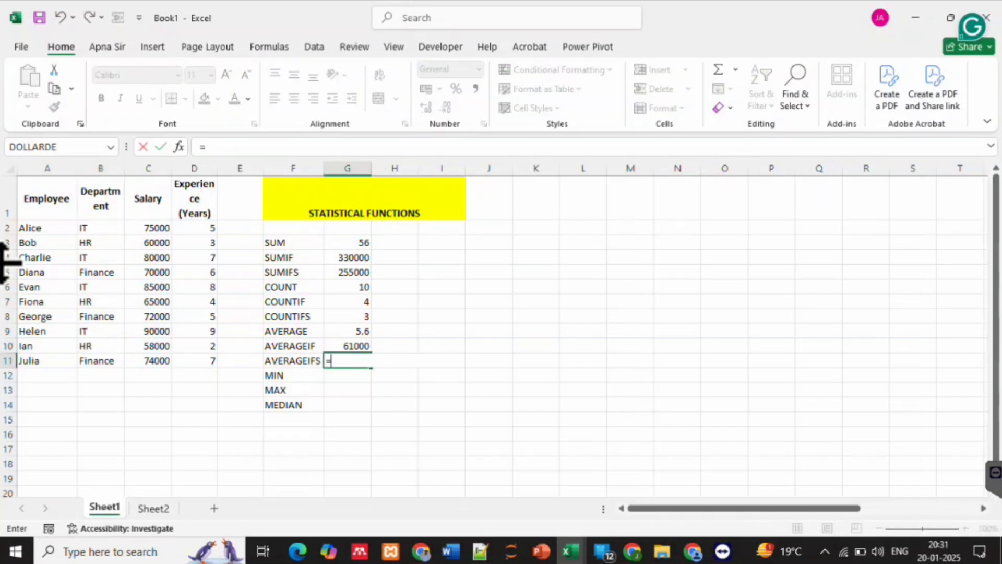
{"action": "key", "text": "Down"}
{"action": "key", "text": "Down"}
{"action": "key", "text": "Down"}
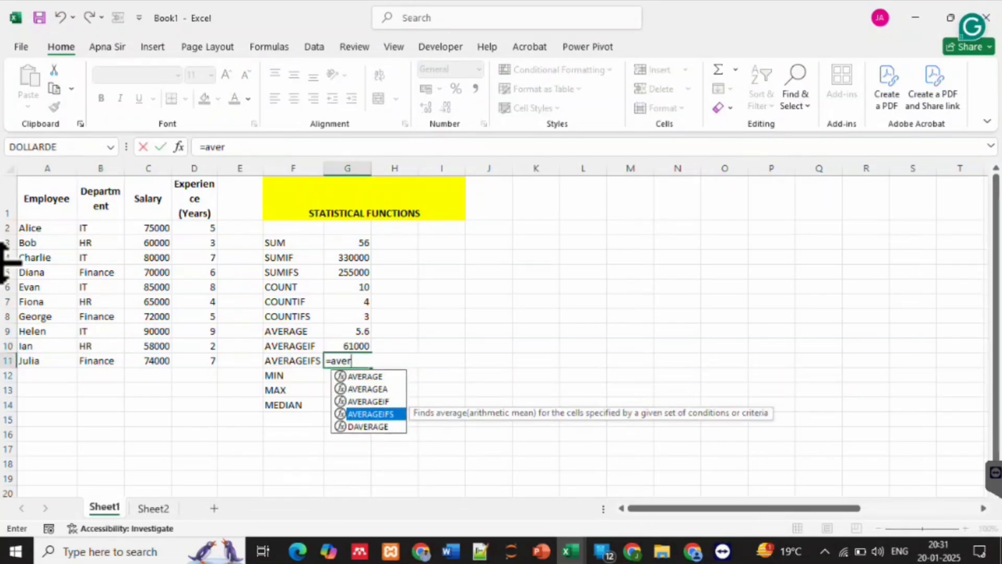
{"action": "key", "text": "Tab"}
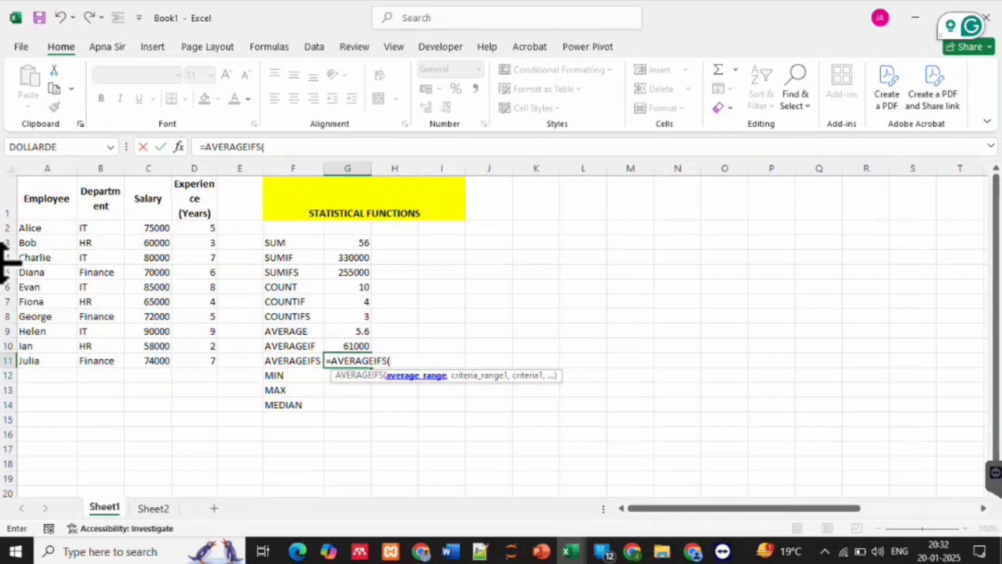
{"action": "left_click", "coordinate": [148, 228]}
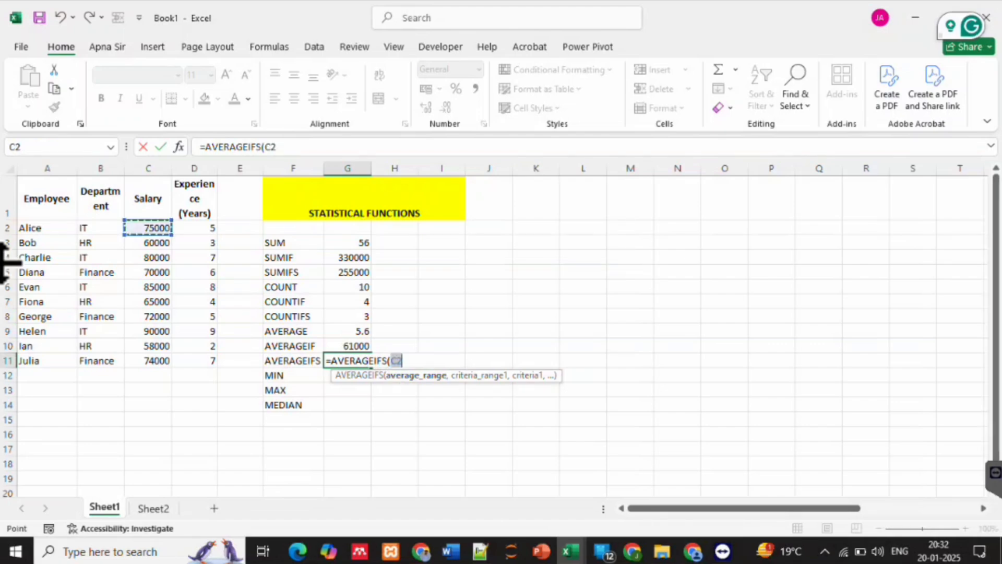
{"action": "left_click_drag", "start_coordinate": [148, 228], "coordinate": [149, 360]}
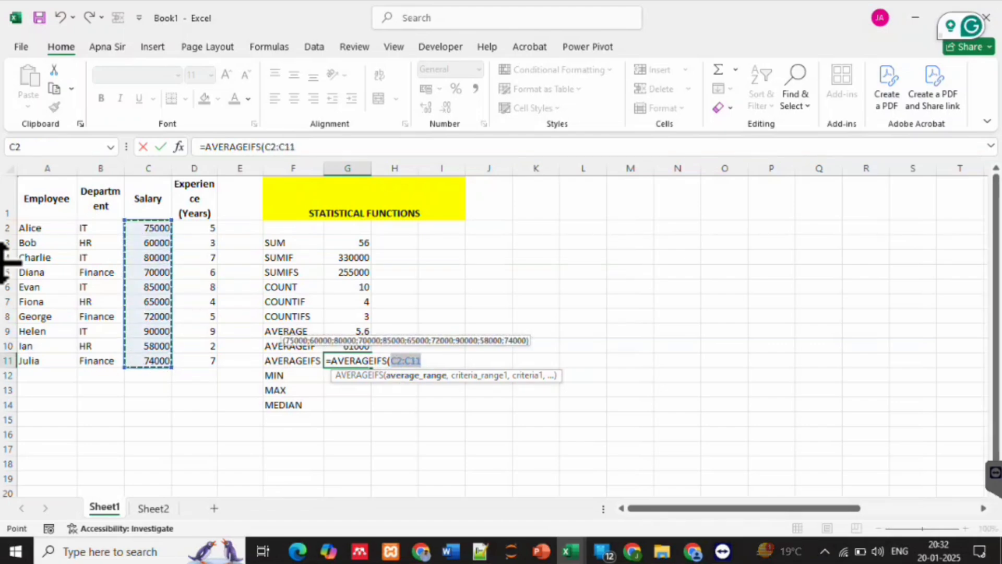
{"action": "type", "text": ","}
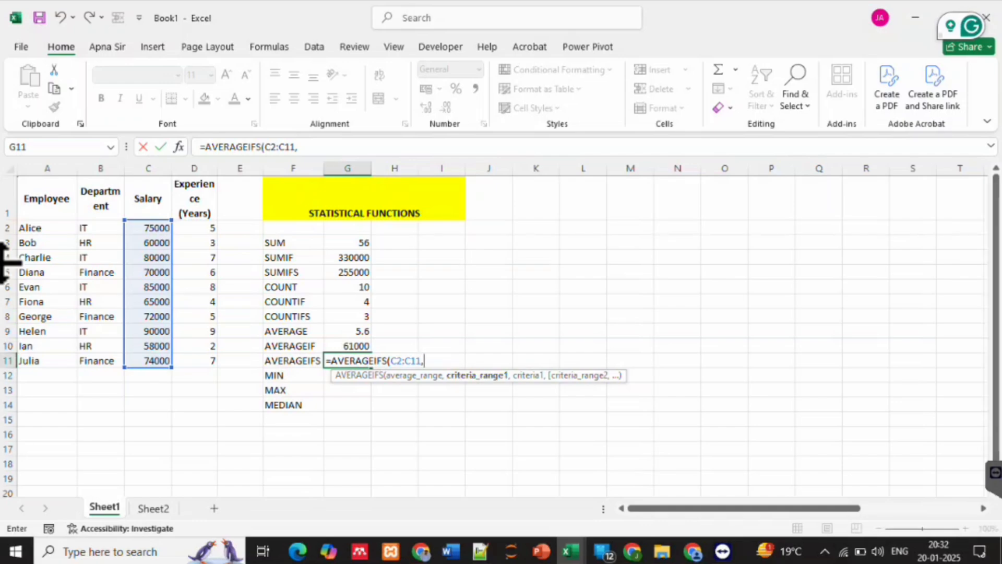
Add first criteria range B2:B11 and criterion "HR" to the AVERAGEIFS formula in G11
{"action": "left_click_drag", "start_coordinate": [105, 226], "coordinate": [120, 368]}
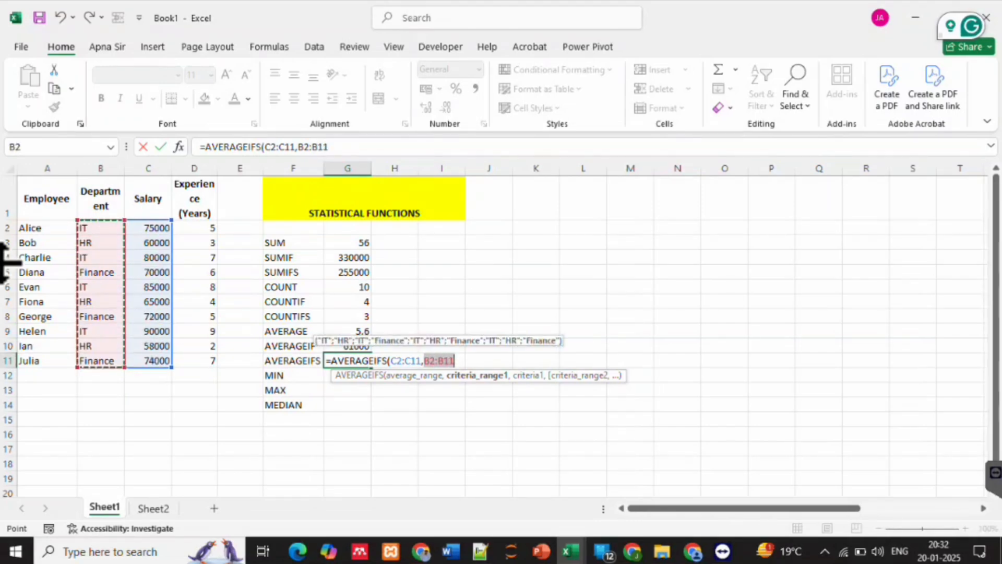
{"action": "type", "text": ","}
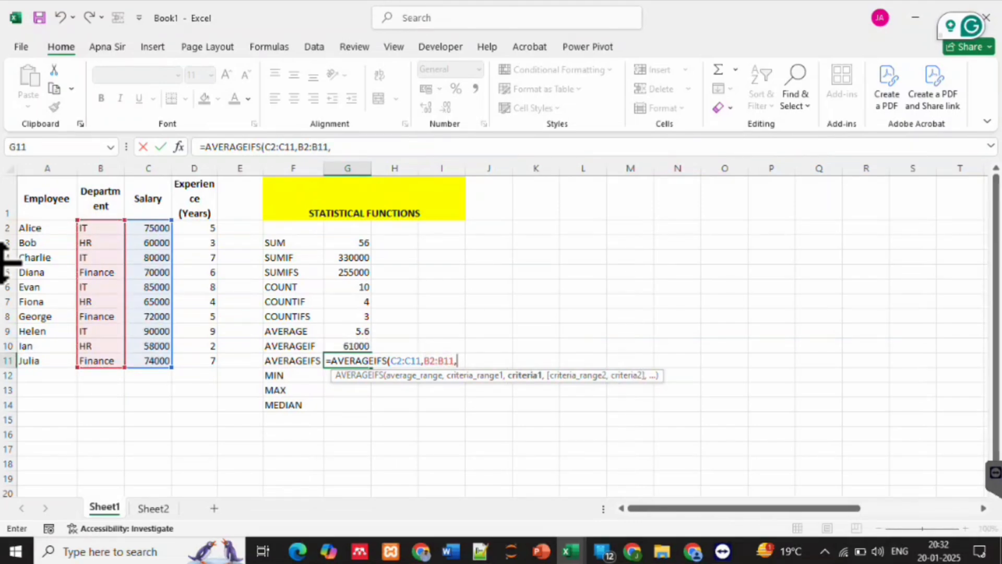
{"action": "type", "text": "\"HR\","}
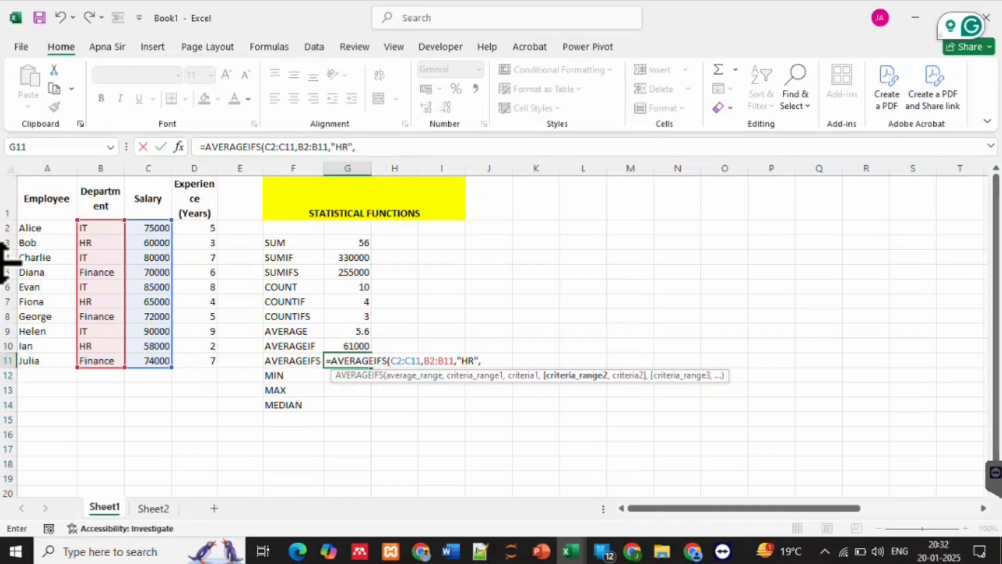
Complete the AVERAGEIFS formula in G11 with second criteria range D2:D11 and criterion ">3"
{"action": "left_click_drag", "start_coordinate": [202, 228], "coordinate": [214, 361]}
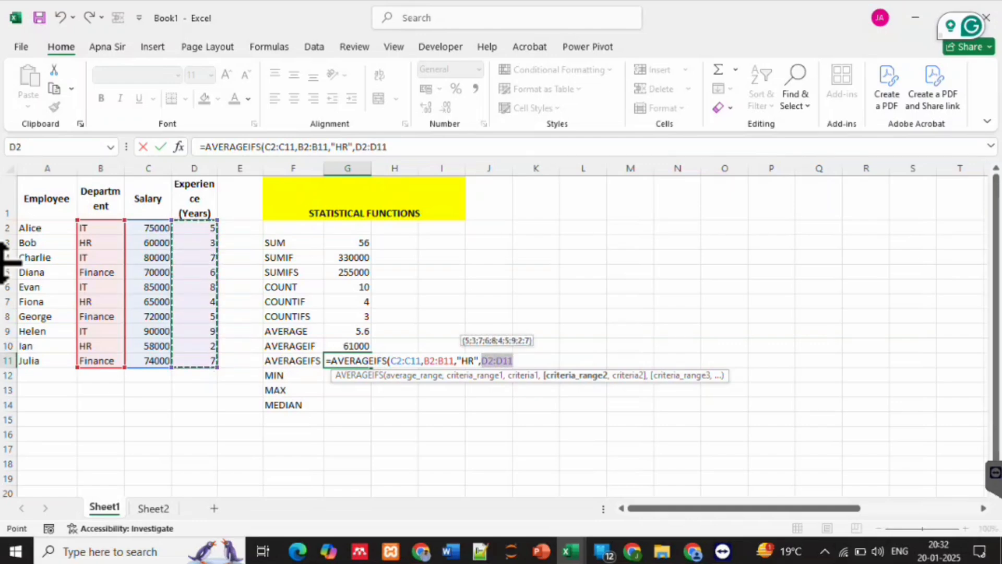
{"action": "type", "text": ","}
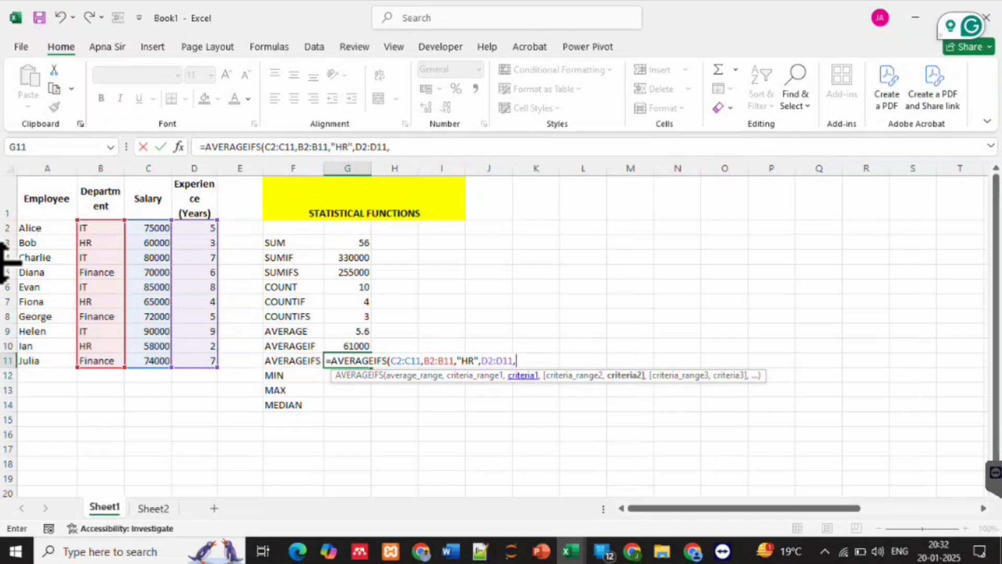
{"action": "type", "text": "\">"}
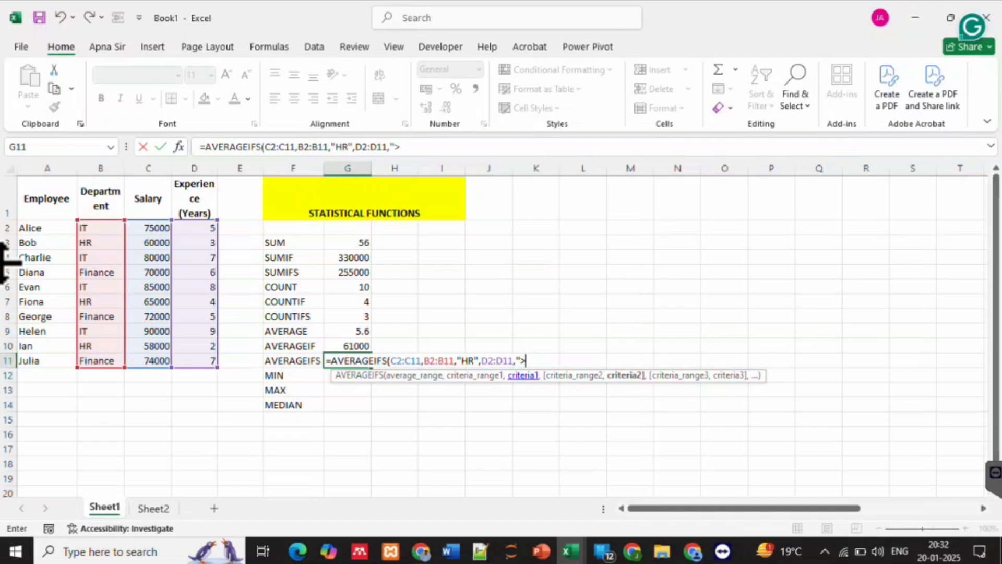
{"action": "type", "text": "3\""}
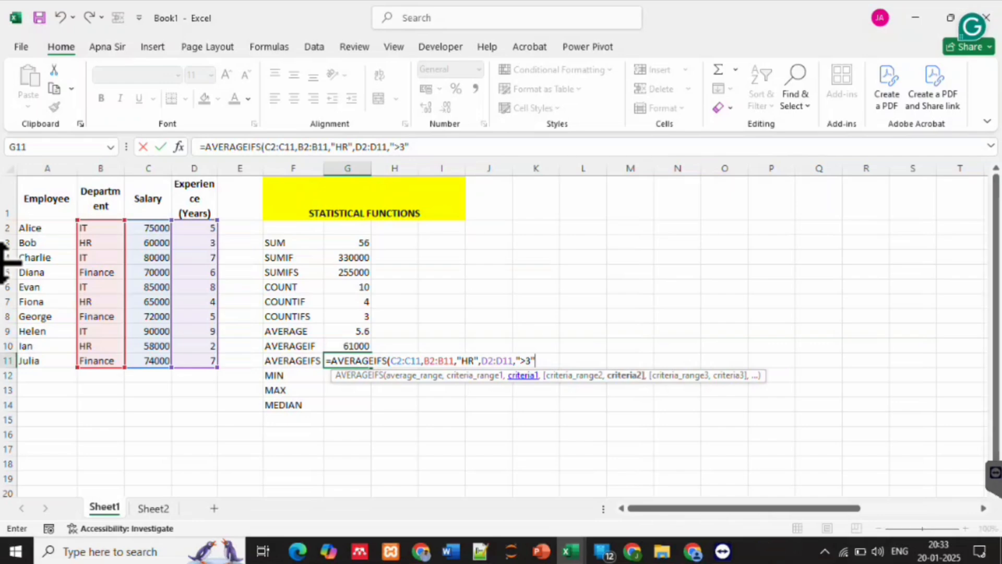
{"action": "key", "text": "Return"}
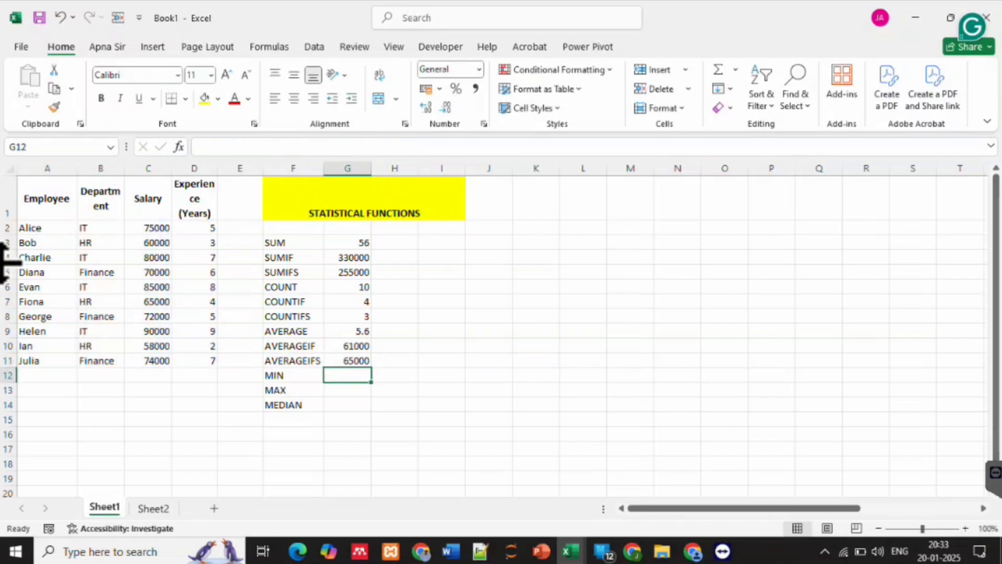
{"action": "key", "text": "Up"}
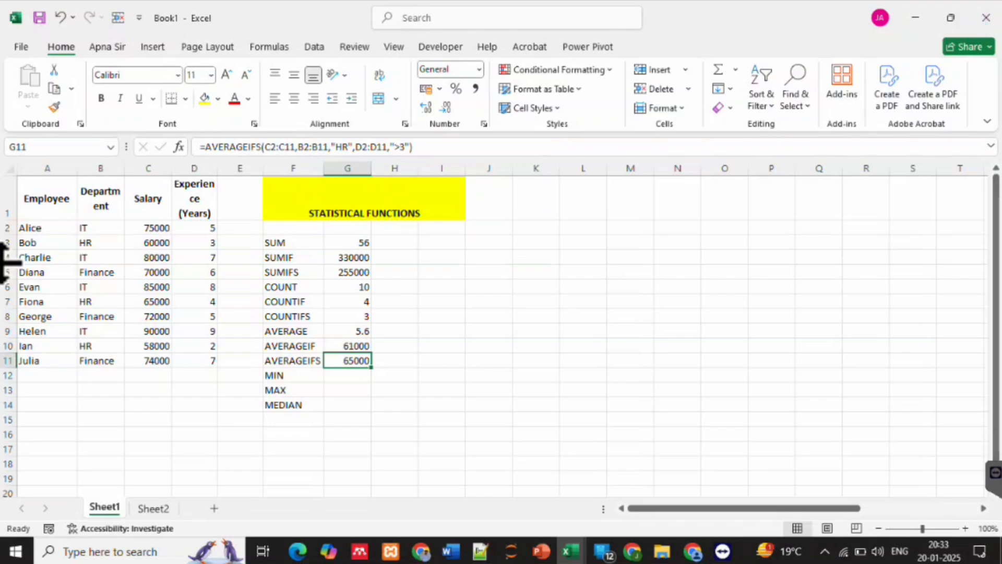
Calculate the minimum of the experience range D2:D11 in G12 with the MIN function
{"action": "key", "text": "Down"}
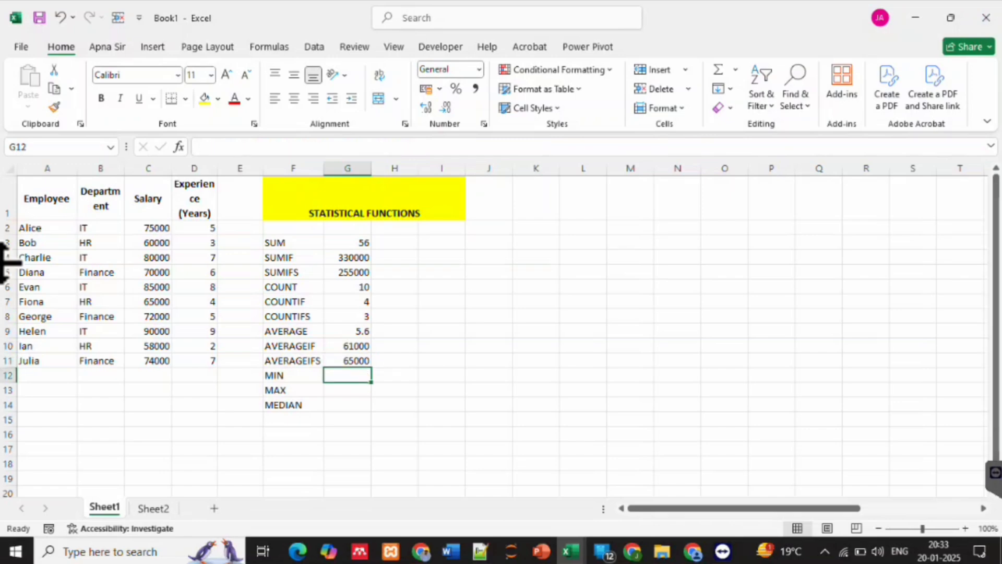
{"action": "type", "text": "=MIN("}
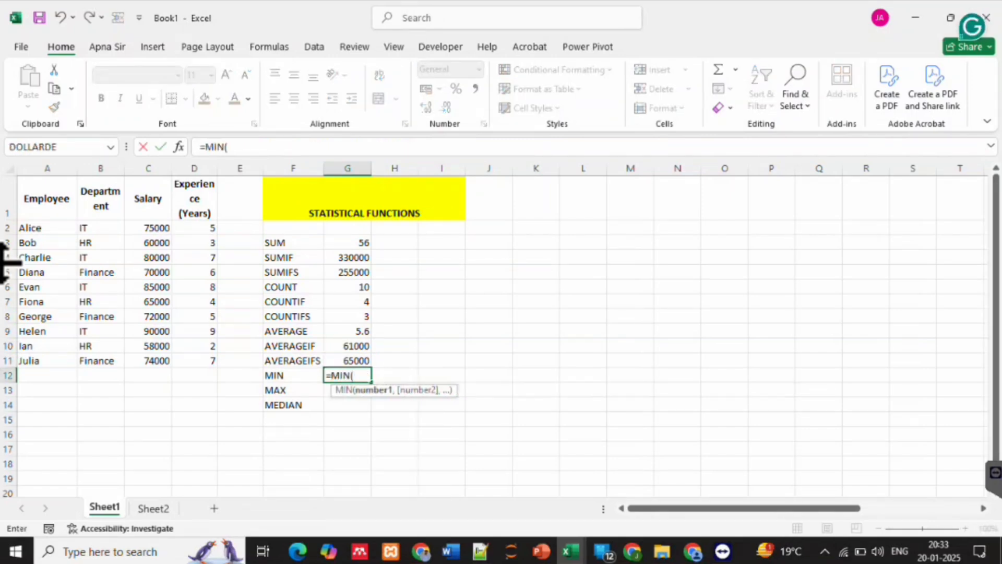
{"action": "left_click_drag", "start_coordinate": [197, 228], "coordinate": [200, 361]}
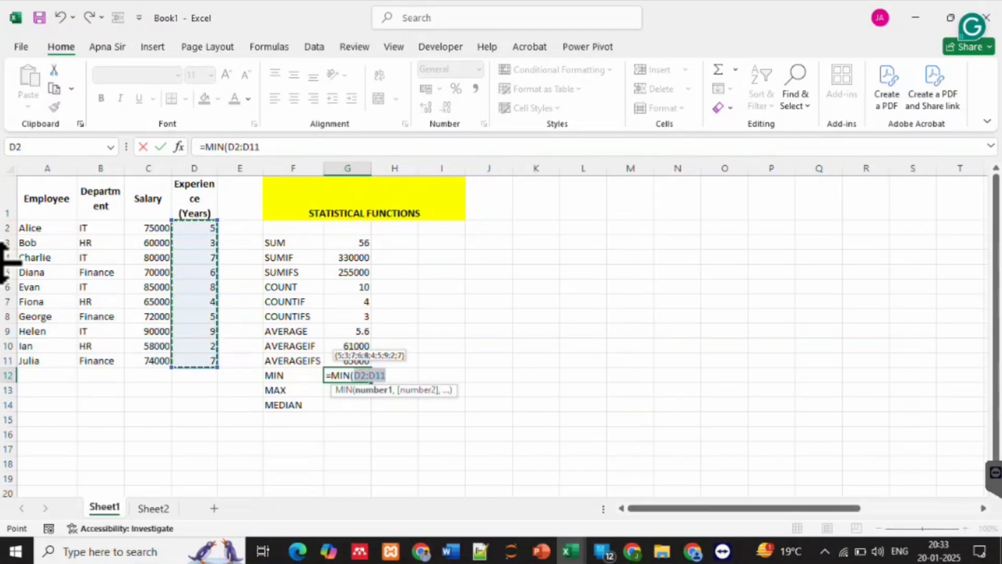
{"action": "key", "text": "Return"}
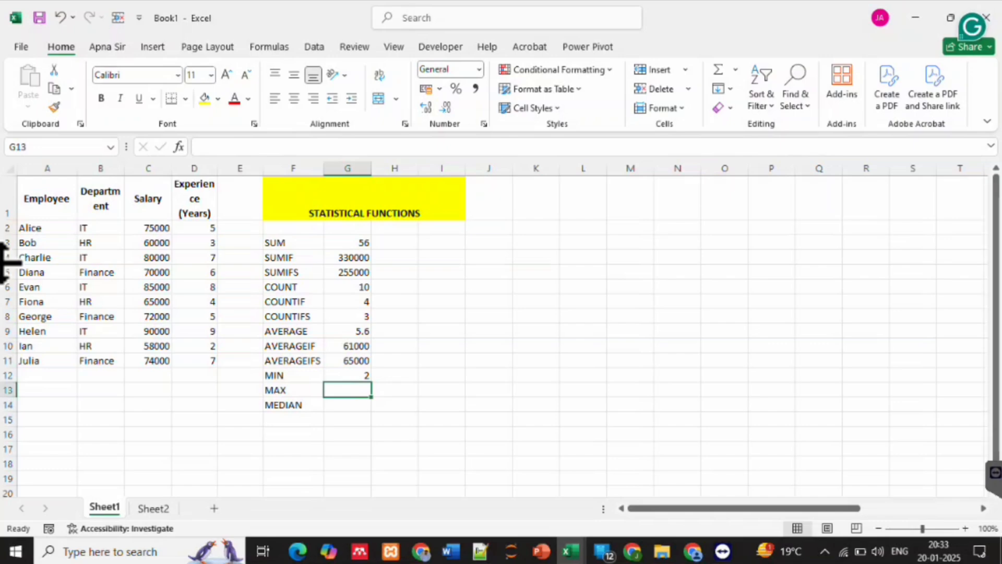
Calculate the maximum of the experience column in G13 with the MAX function
{"action": "type", "text": "=max"}
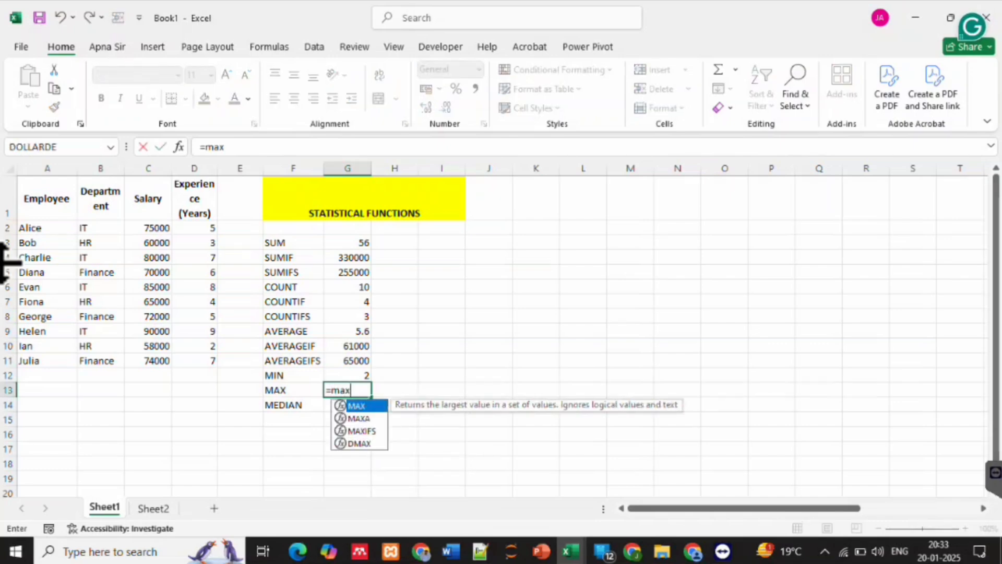
{"action": "key", "text": "Tab"}
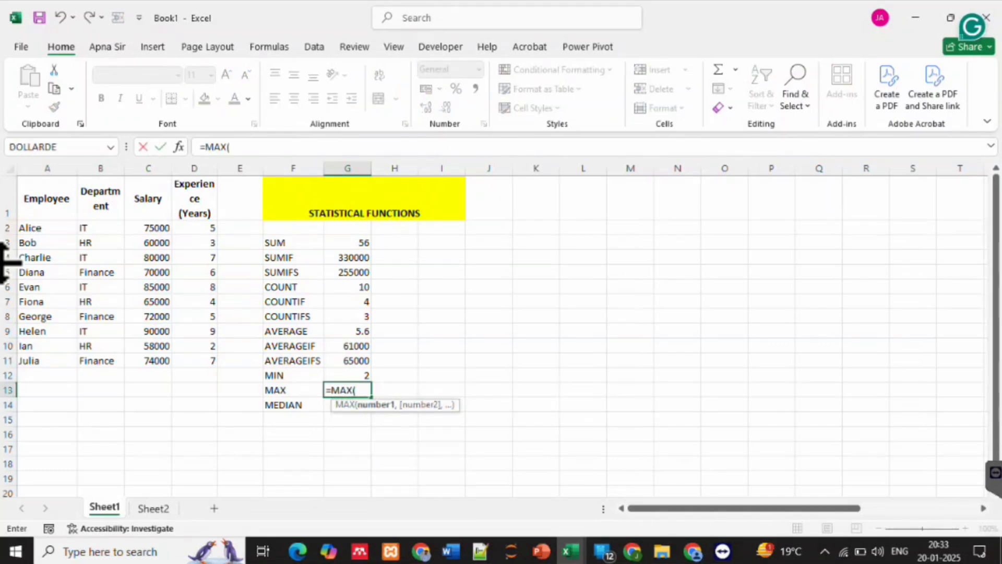
{"action": "left_click_drag", "start_coordinate": [195, 227], "coordinate": [209, 347]}
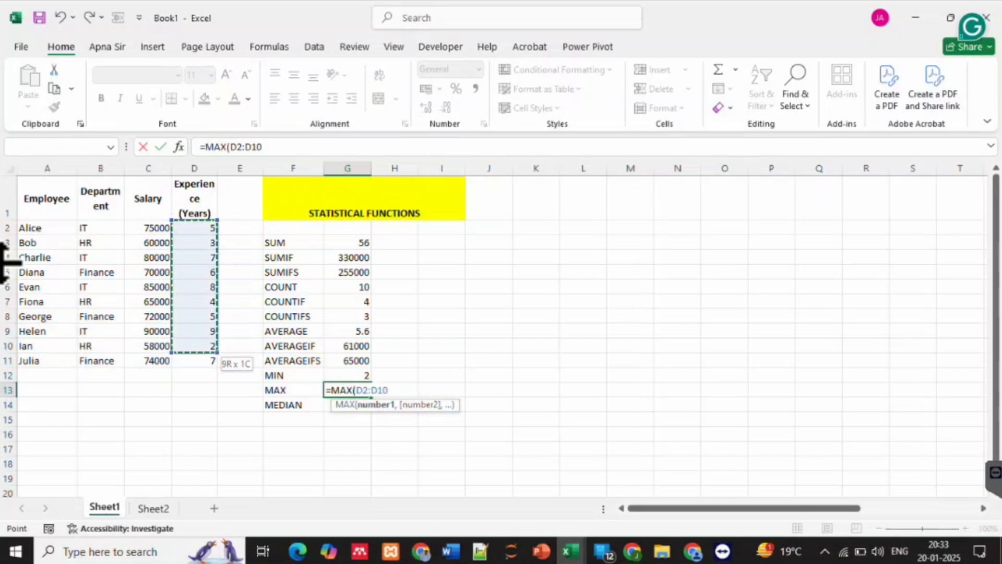
{"action": "type", "text": ")"}
{"action": "key", "text": "Return"}
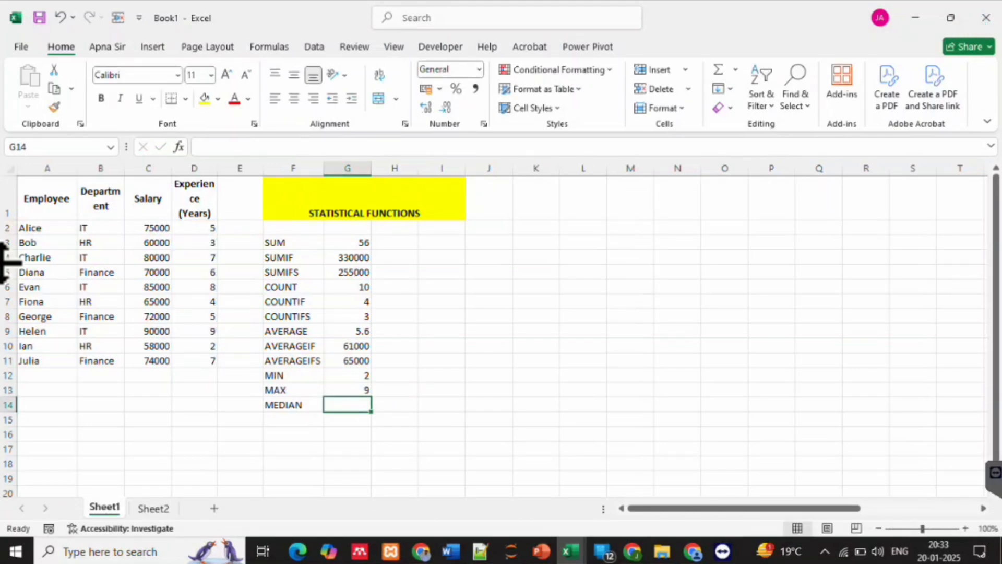
Calculate the median of the experience range D2:D11 in G14 with MEDIAN, and review the source values in that column
{"action": "type", "text": "=med"}
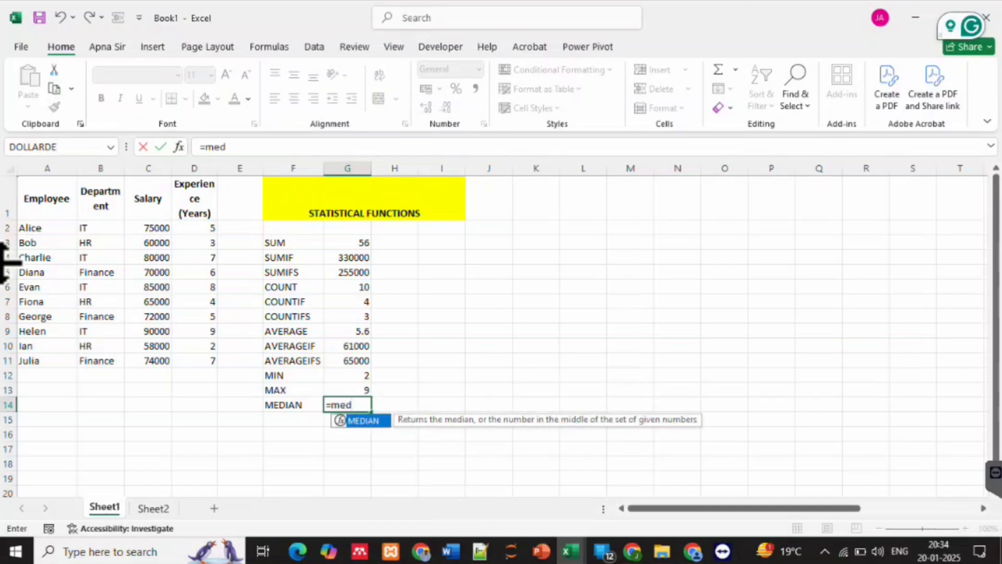
{"action": "key", "text": "Tab"}
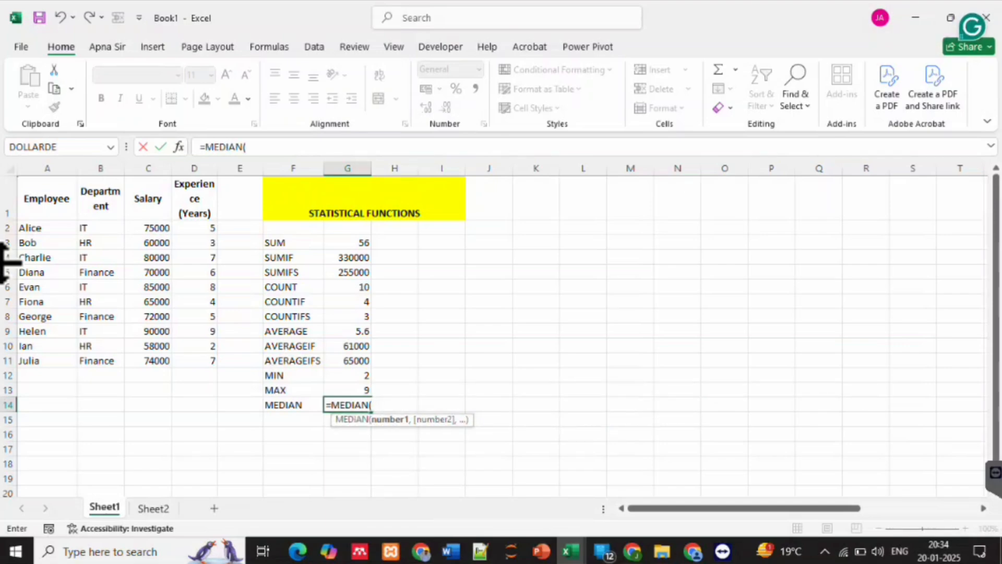
{"action": "left_click", "coordinate": [194, 228]}
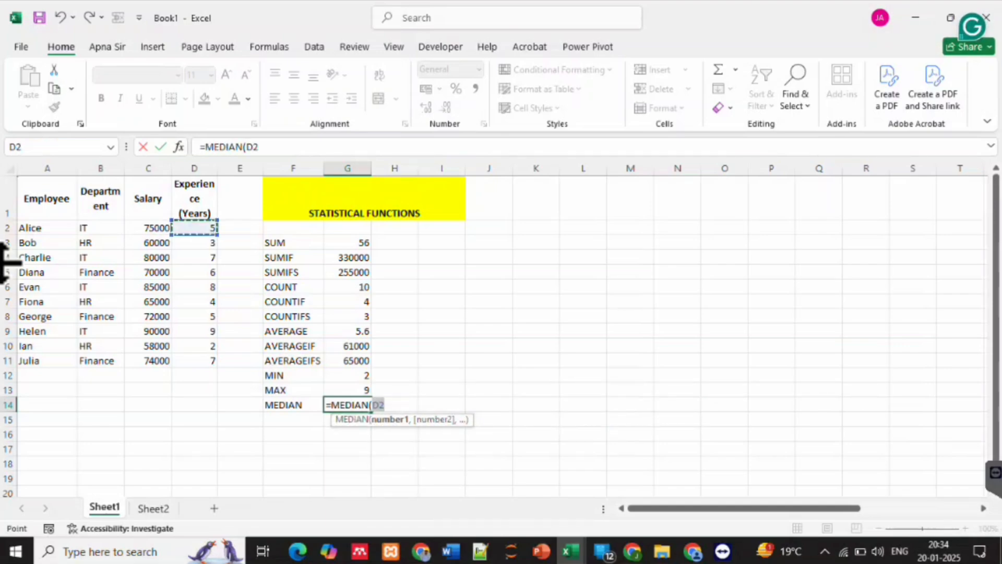
{"action": "left_click_drag", "start_coordinate": [194, 228], "coordinate": [206, 361]}
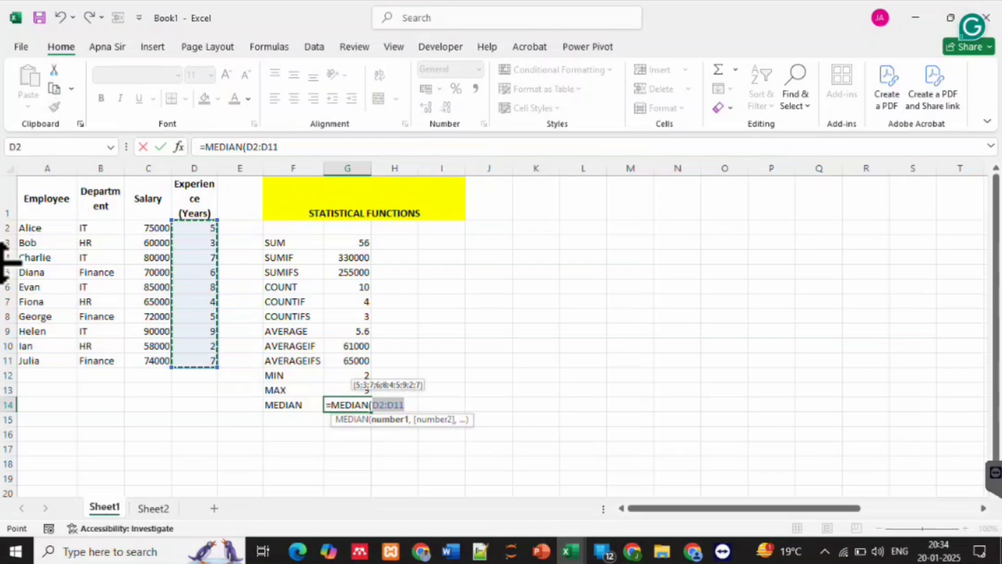
{"action": "key", "text": "Return"}
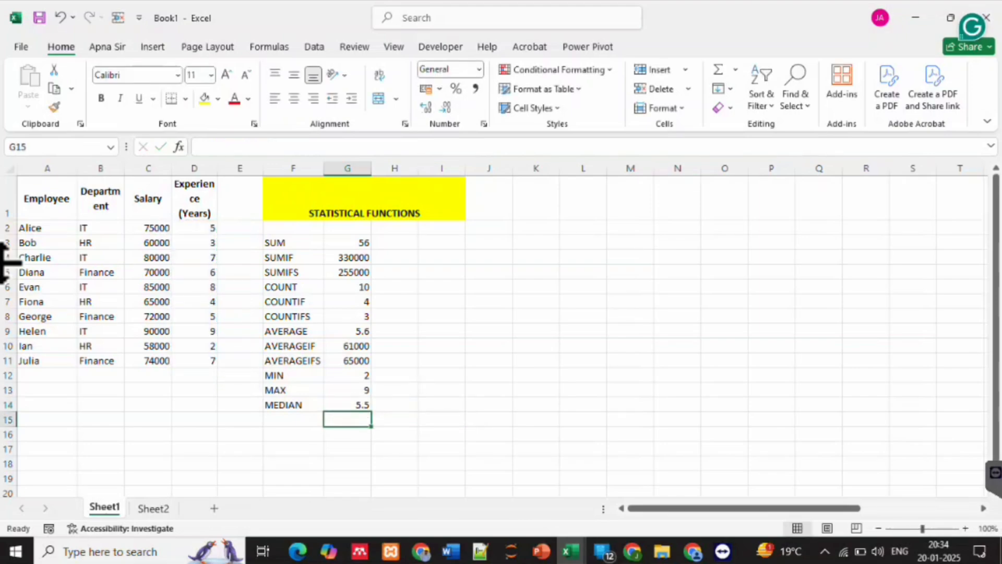
{"action": "key", "text": "Up"}
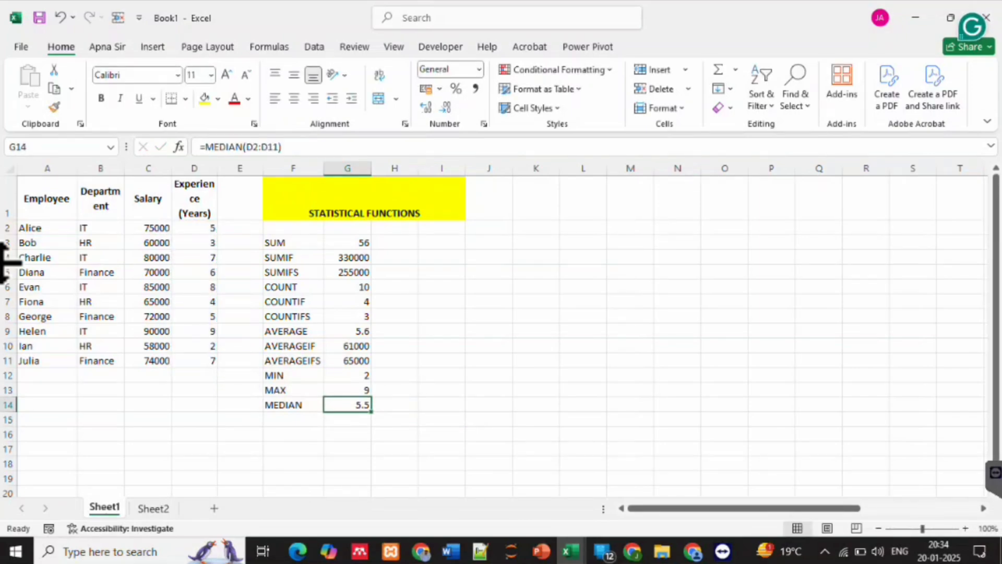
{"action": "left_click_drag", "start_coordinate": [194, 228], "coordinate": [194, 360]}
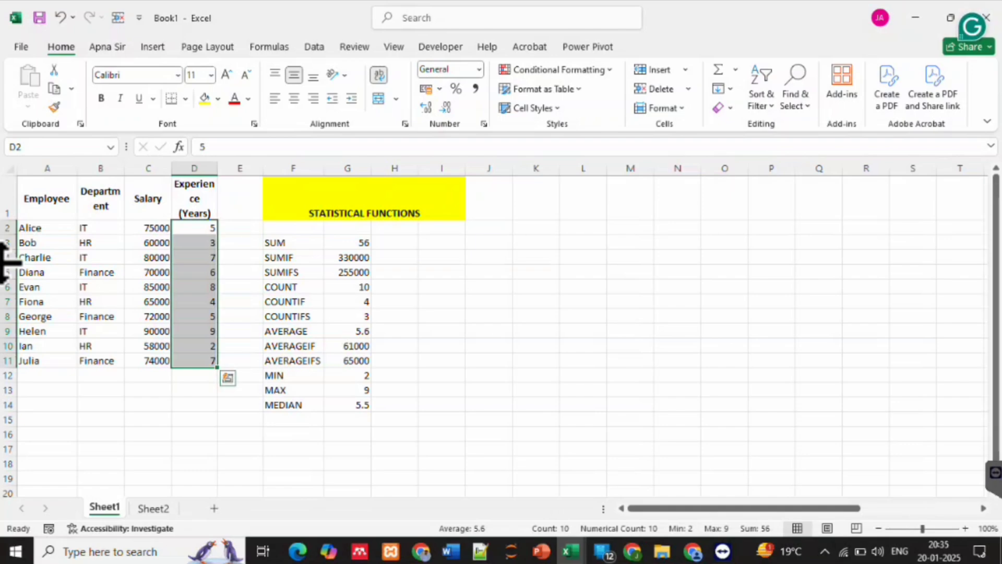
{"action": "left_click", "coordinate": [194, 346]}
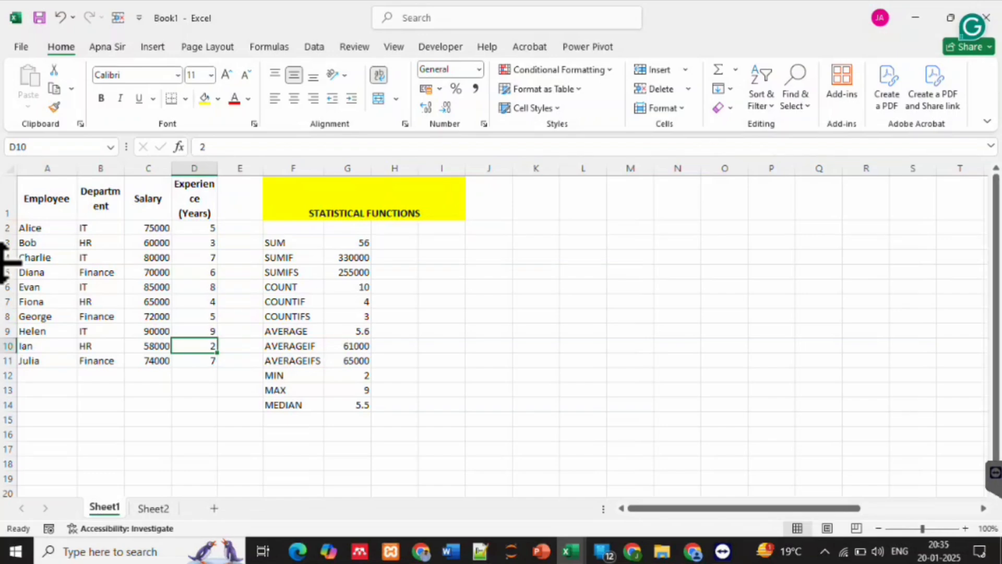
Enter the sample values 2, 4, 2, 4 and 5 down cells J12 to J16
{"action": "left_click", "coordinate": [489, 376]}
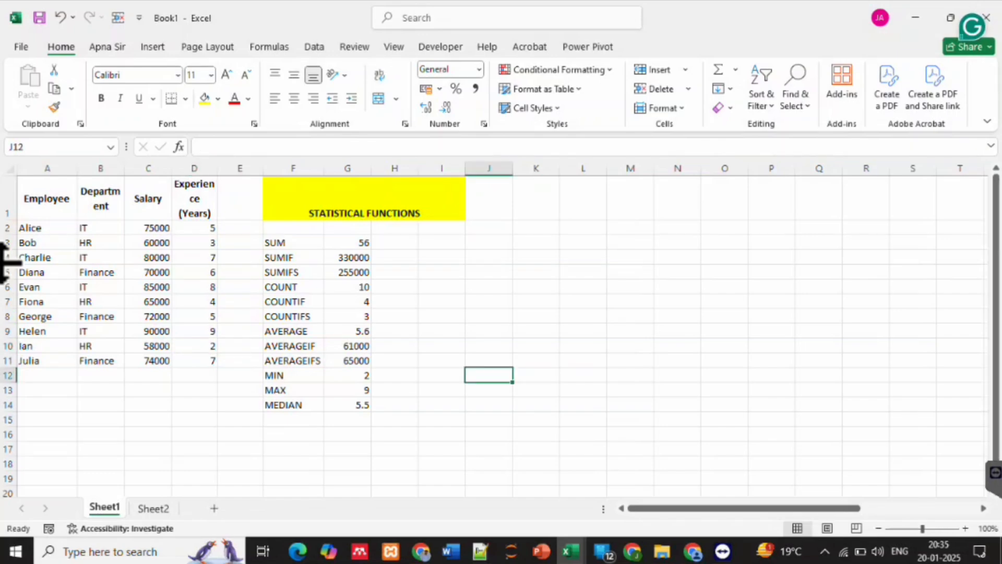
{"action": "type", "text": "2"}
{"action": "key", "text": "Return"}
{"action": "type", "text": "4"}
{"action": "key", "text": "Return"}
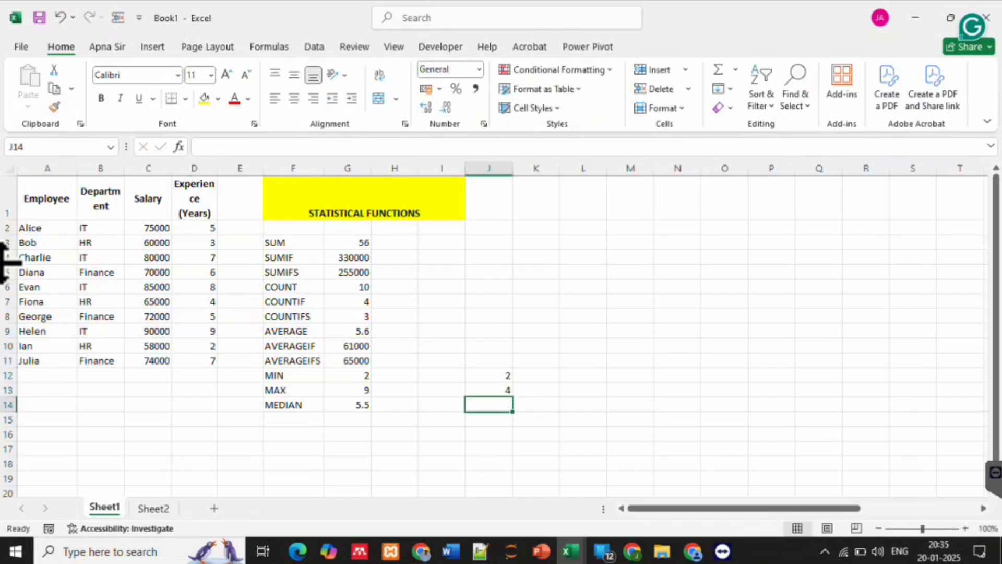
{"action": "type", "text": "2"}
{"action": "key", "text": "Return"}
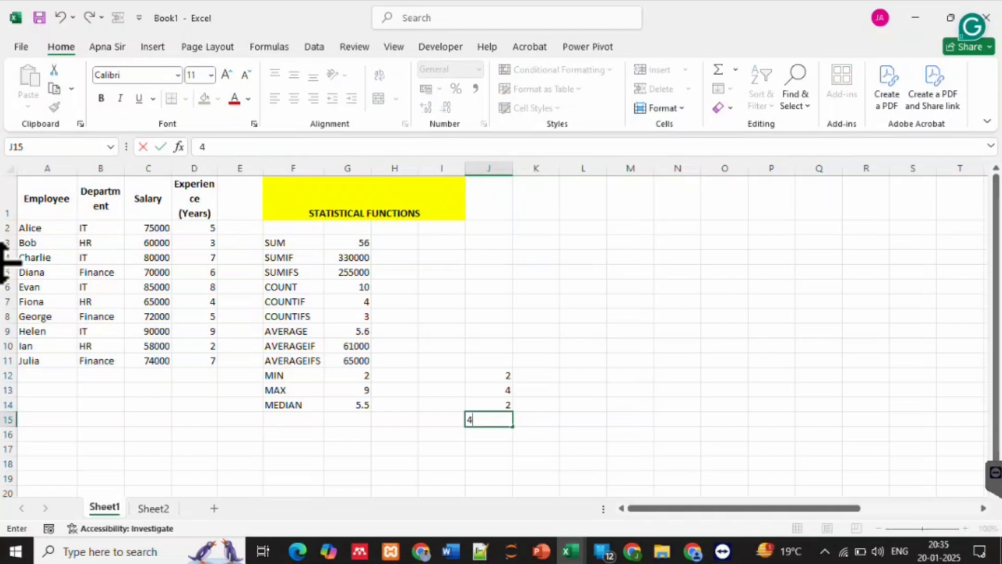
{"action": "key", "text": "Return"}
{"action": "type", "text": "5"}
{"action": "key", "text": "Return"}
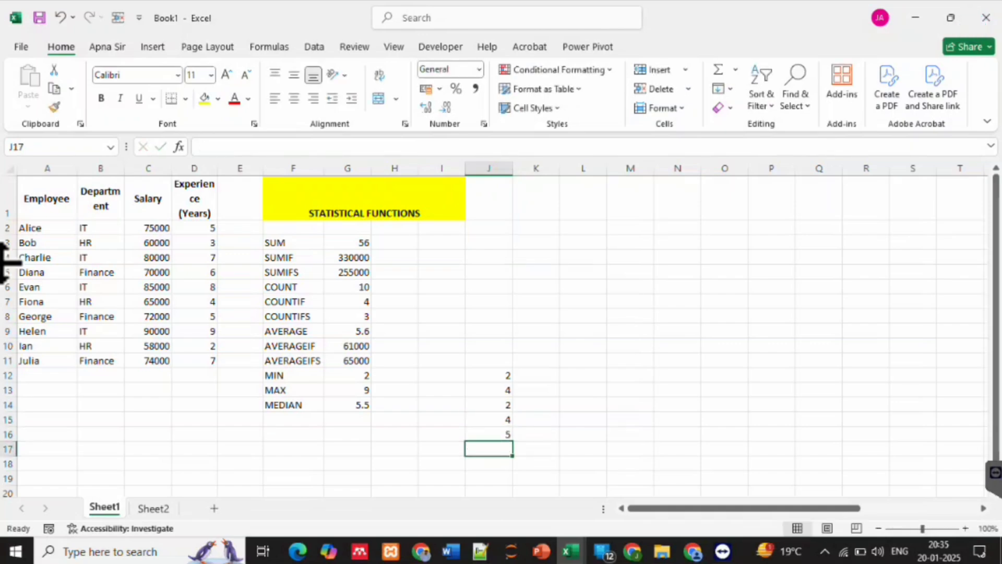
Replace the formula in G14 with a MEDIAN of the sample range J12:J16
{"action": "left_click", "coordinate": [347, 405]}
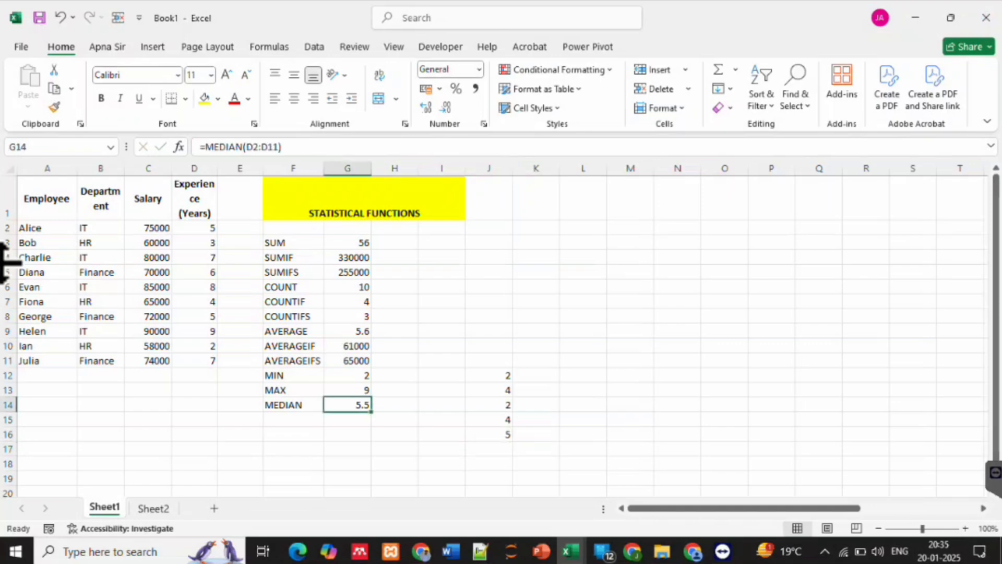
{"action": "type", "text": "="}
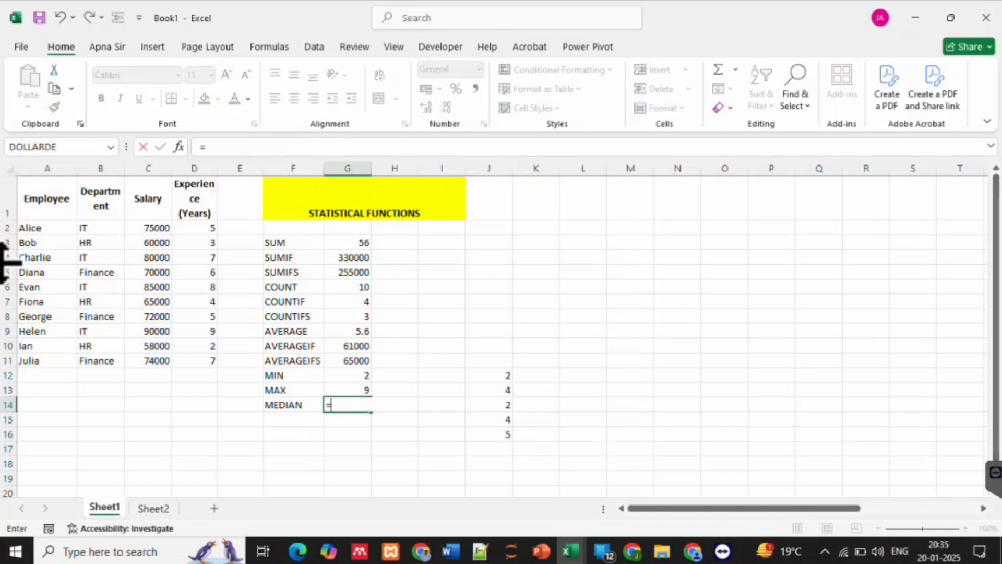
{"action": "type", "text": "medi"}
{"action": "key", "text": "Tab"}
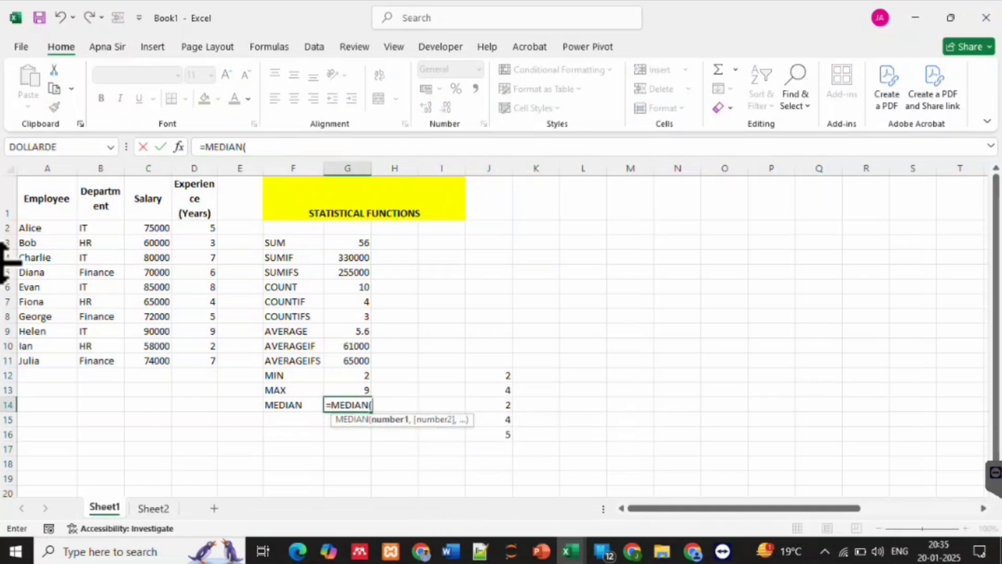
{"action": "left_click_drag", "start_coordinate": [488, 375], "coordinate": [488, 434]}
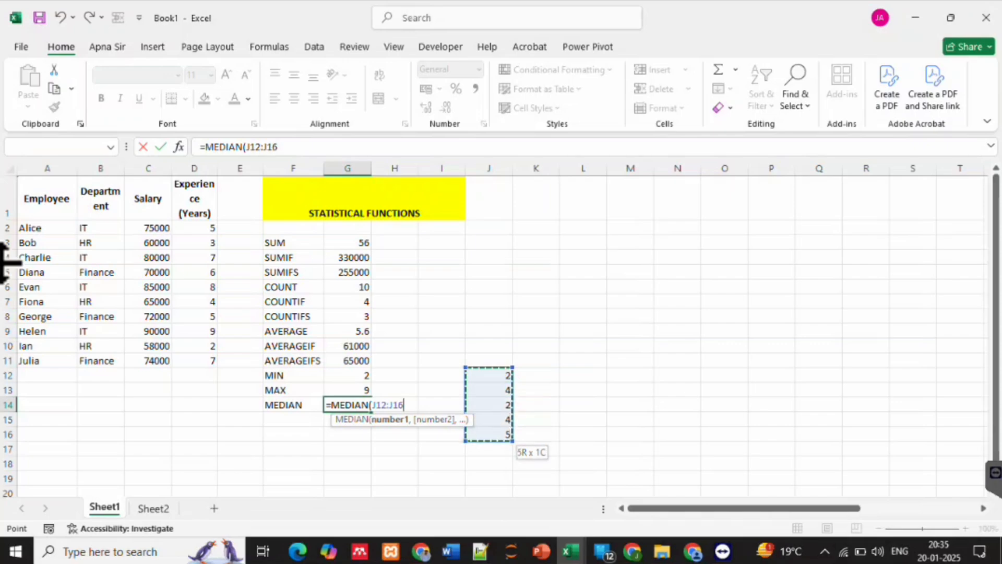
{"action": "key", "text": "Return"}
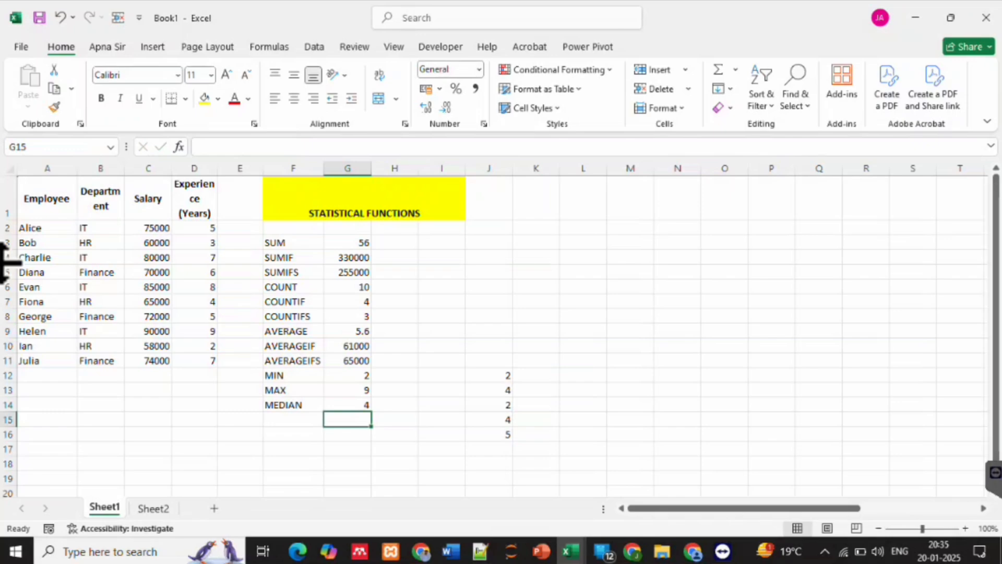
List the sample values in ascending order, 2, 2, 4, 4 and 5, down cells L12 to L16
{"action": "left_click", "coordinate": [583, 376]}
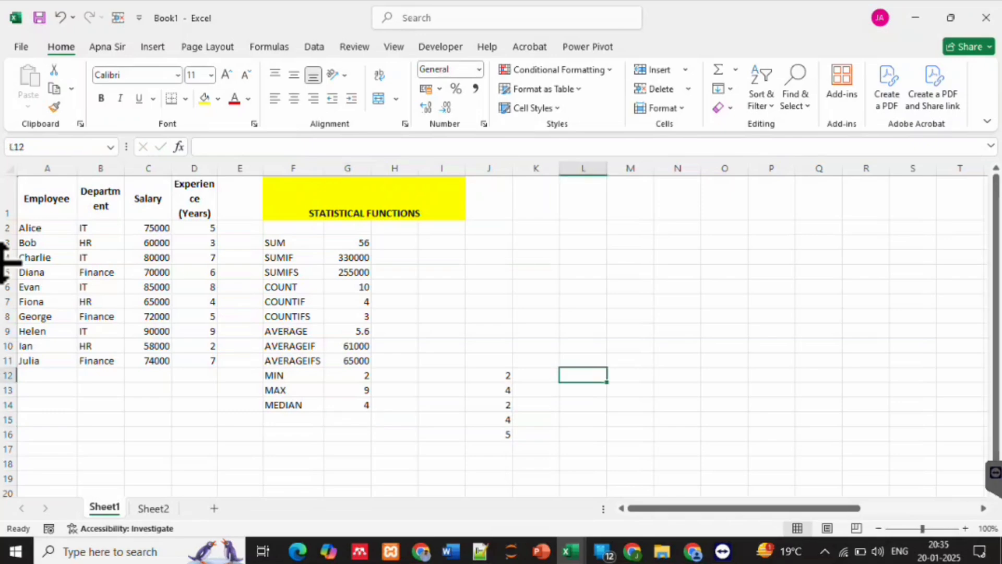
{"action": "type", "text": "2"}
{"action": "key", "text": "Return"}
{"action": "type", "text": "2"}
{"action": "key", "text": "Return"}
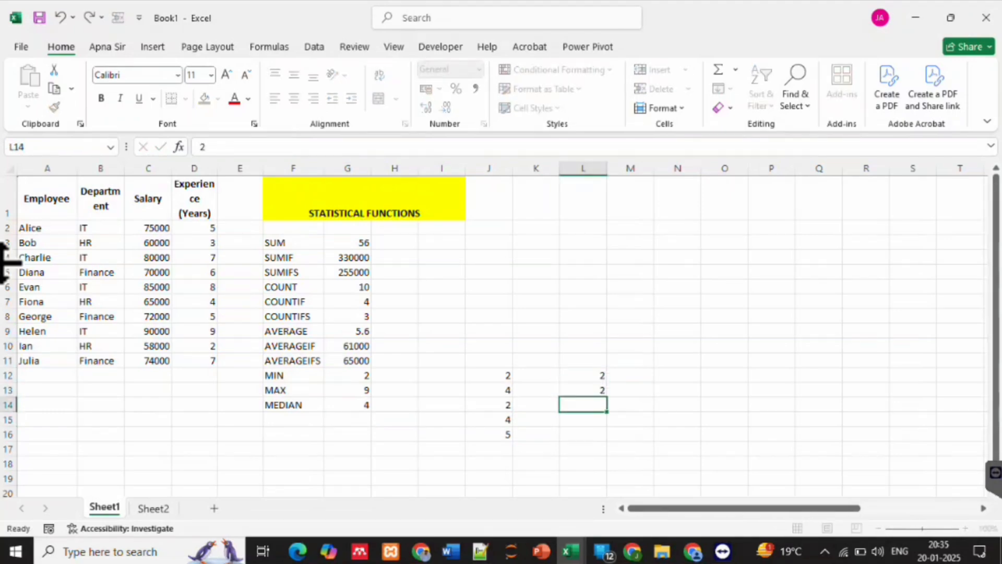
{"action": "type", "text": "4"}
{"action": "key", "text": "Return"}
{"action": "type", "text": "4"}
{"action": "key", "text": "Return"}
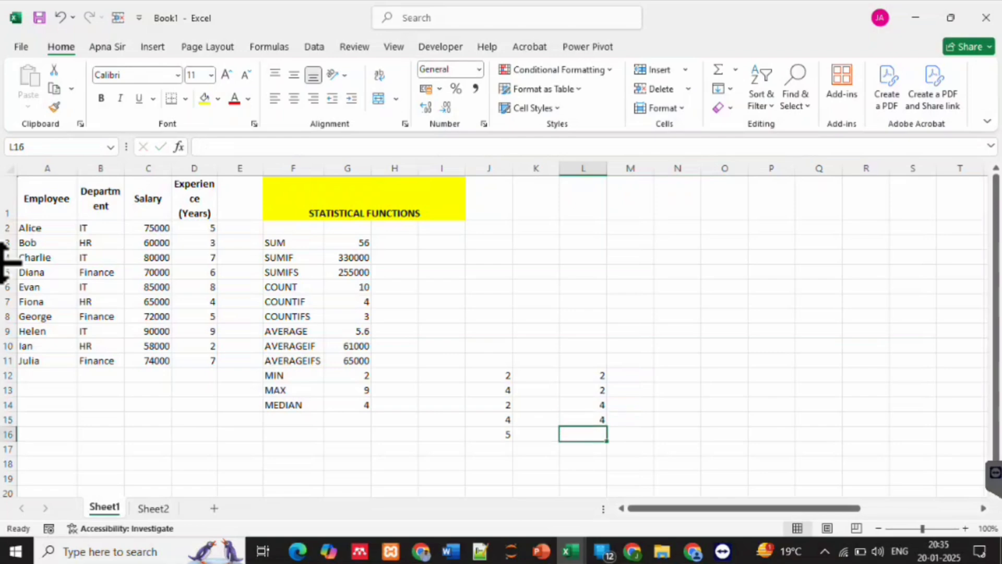
{"action": "type", "text": "5"}
{"action": "left_click", "coordinate": [631, 448]}
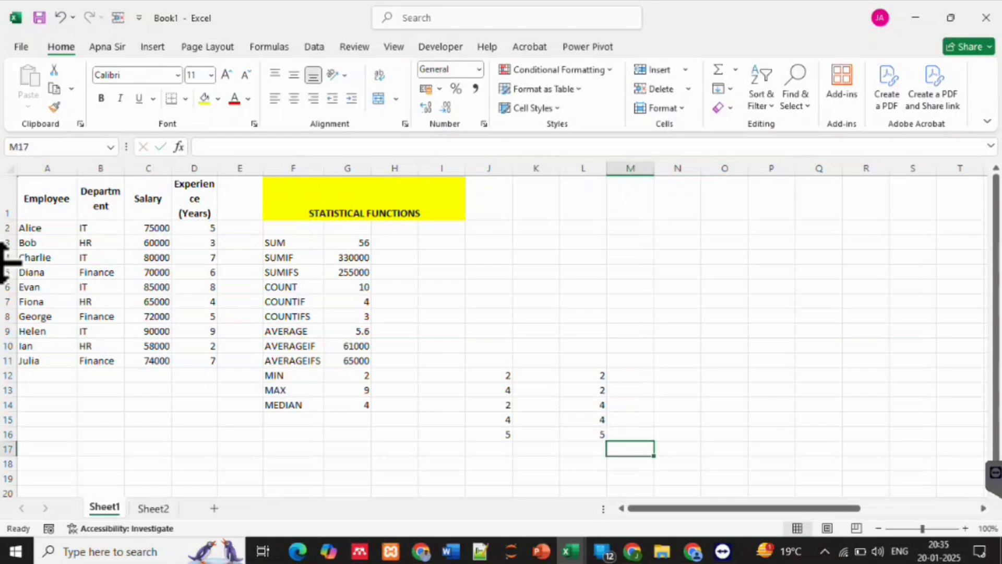
Clear the last value of the sample list in J16 and of its sorted copy in L16, checking the median in G14
{"action": "left_click_drag", "start_coordinate": [583, 376], "coordinate": [583, 434]}
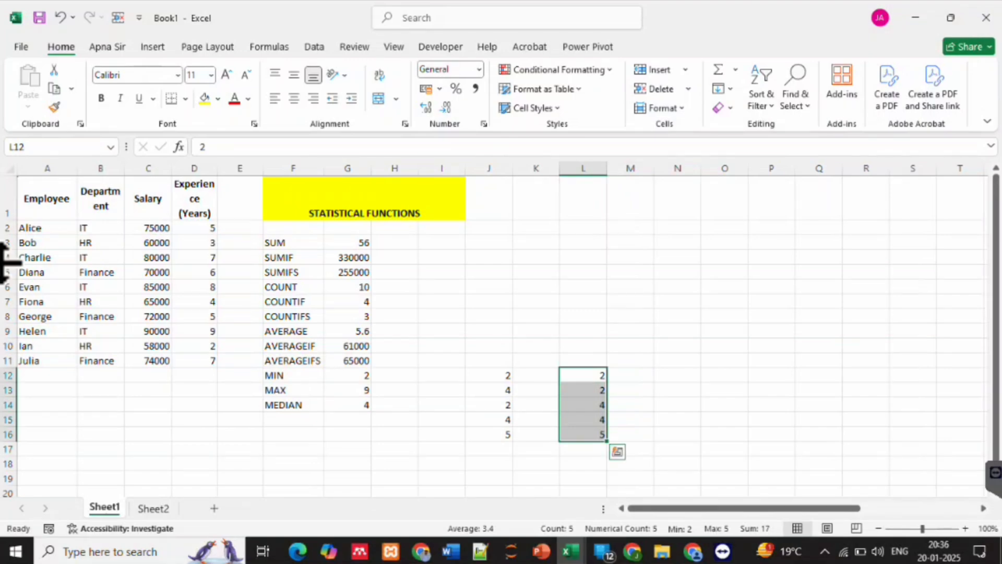
{"action": "left_click", "coordinate": [489, 434]}
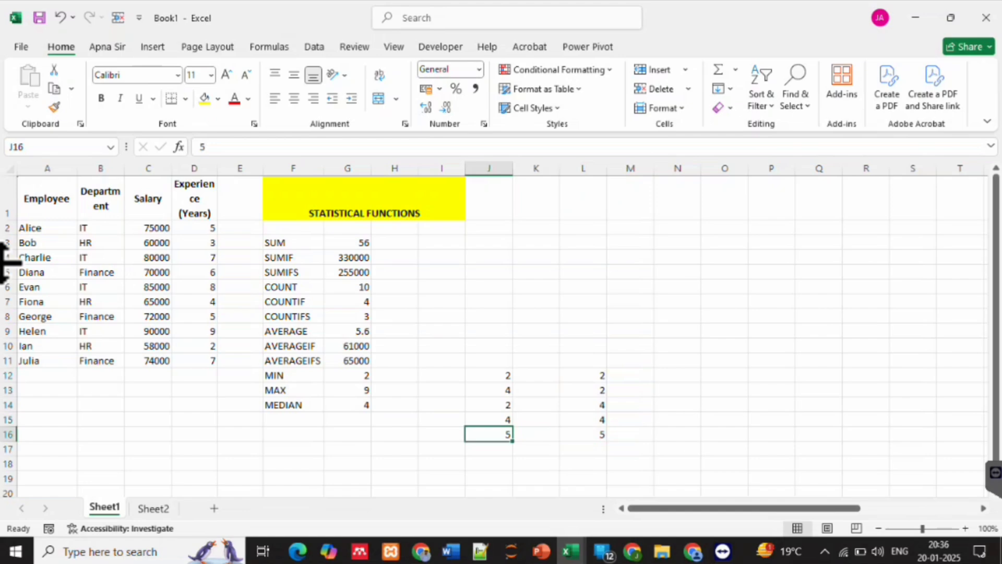
{"action": "key", "text": "Delete"}
{"action": "key", "text": "Right"}
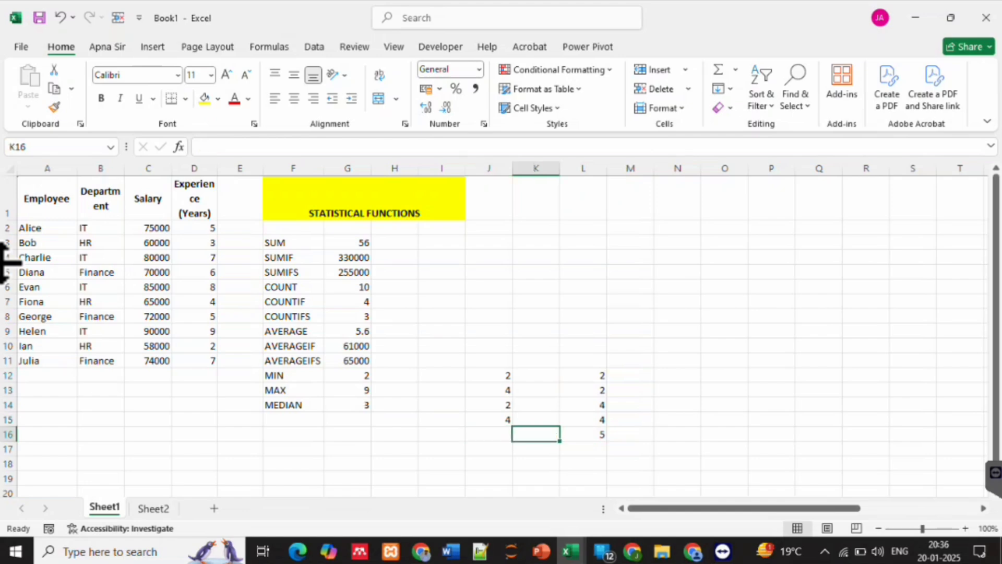
{"action": "left_click", "coordinate": [347, 404]}
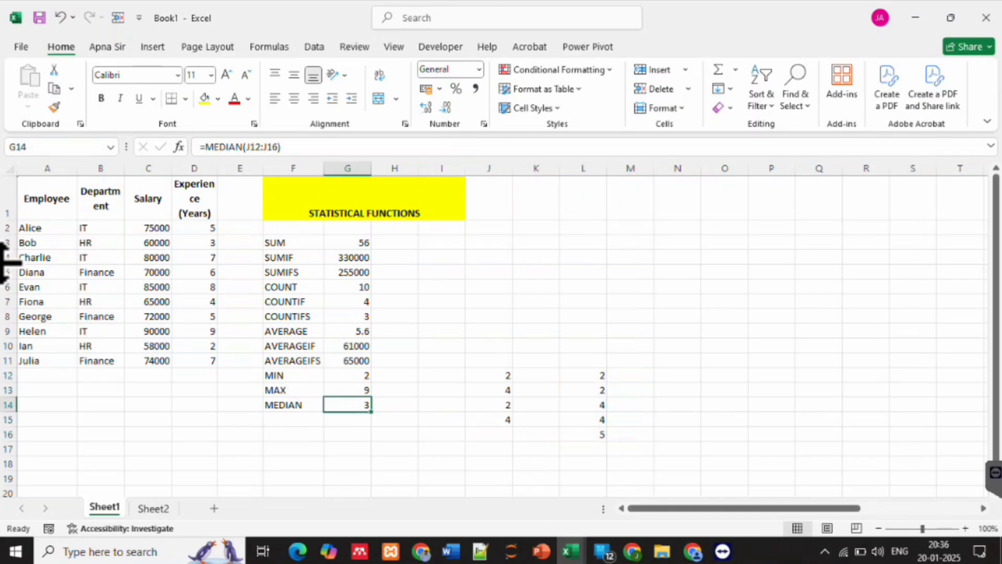
{"action": "left_click", "coordinate": [582, 435]}
{"action": "key", "text": "Delete"}
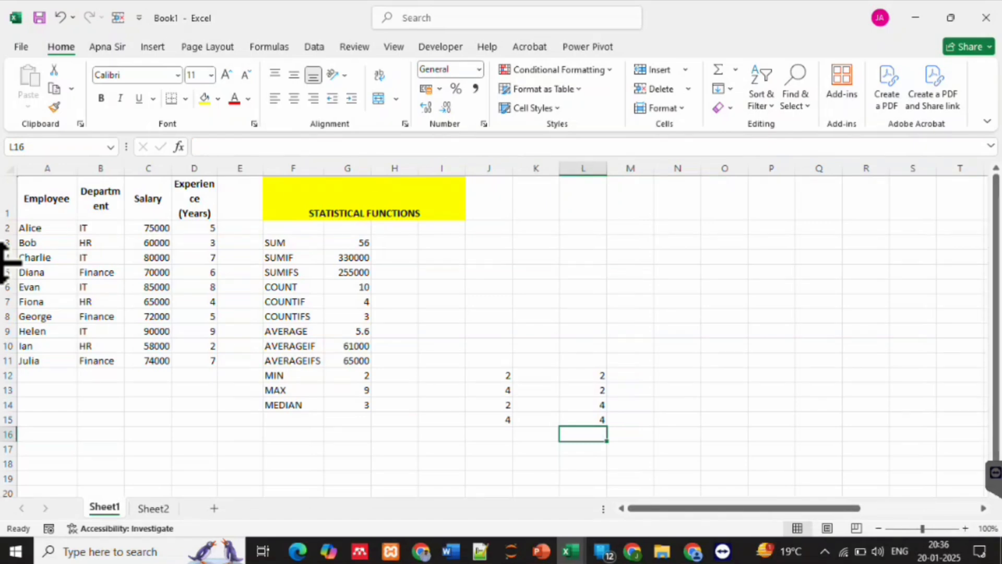
Examine the two middle values of the sorted list, L13:L14, and compare their average with the median in G14
{"action": "key", "text": "Up"}
{"action": "key", "text": "Up"}
{"action": "key", "text": "Right"}
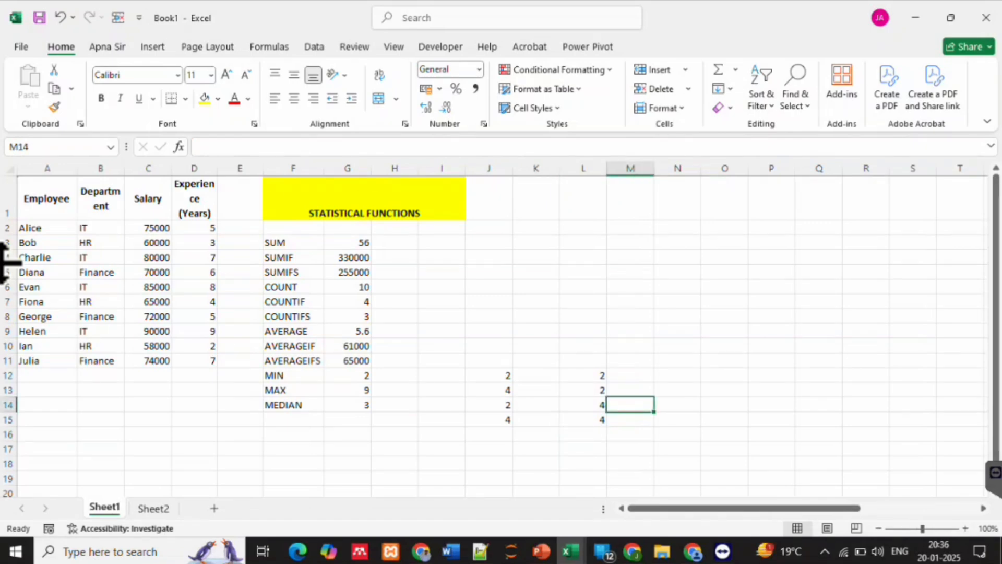
{"action": "key", "text": "Left"}
{"action": "key", "text": "Up"}
{"action": "key", "text": "shift+Down"}
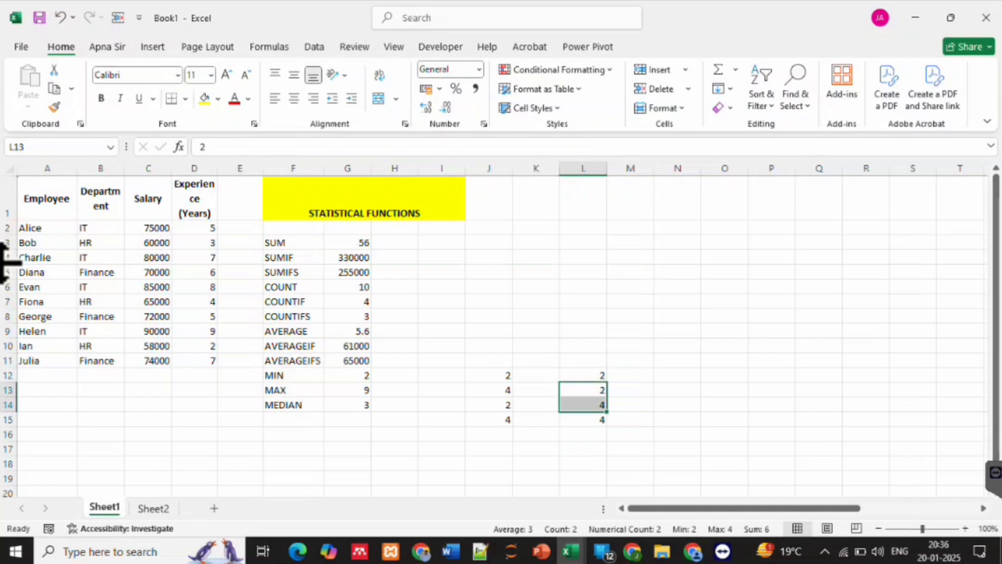
{"action": "left_click", "coordinate": [347, 405]}
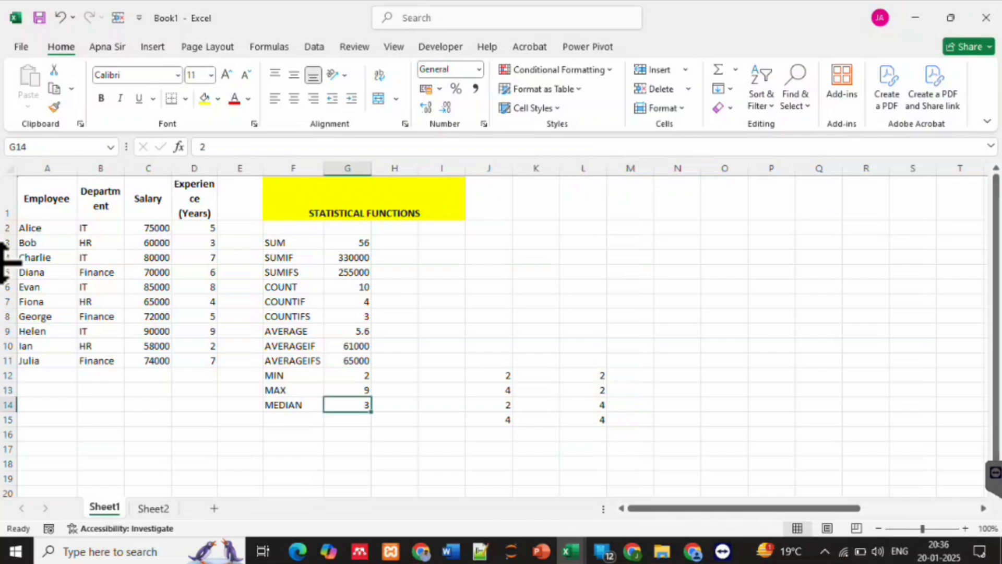